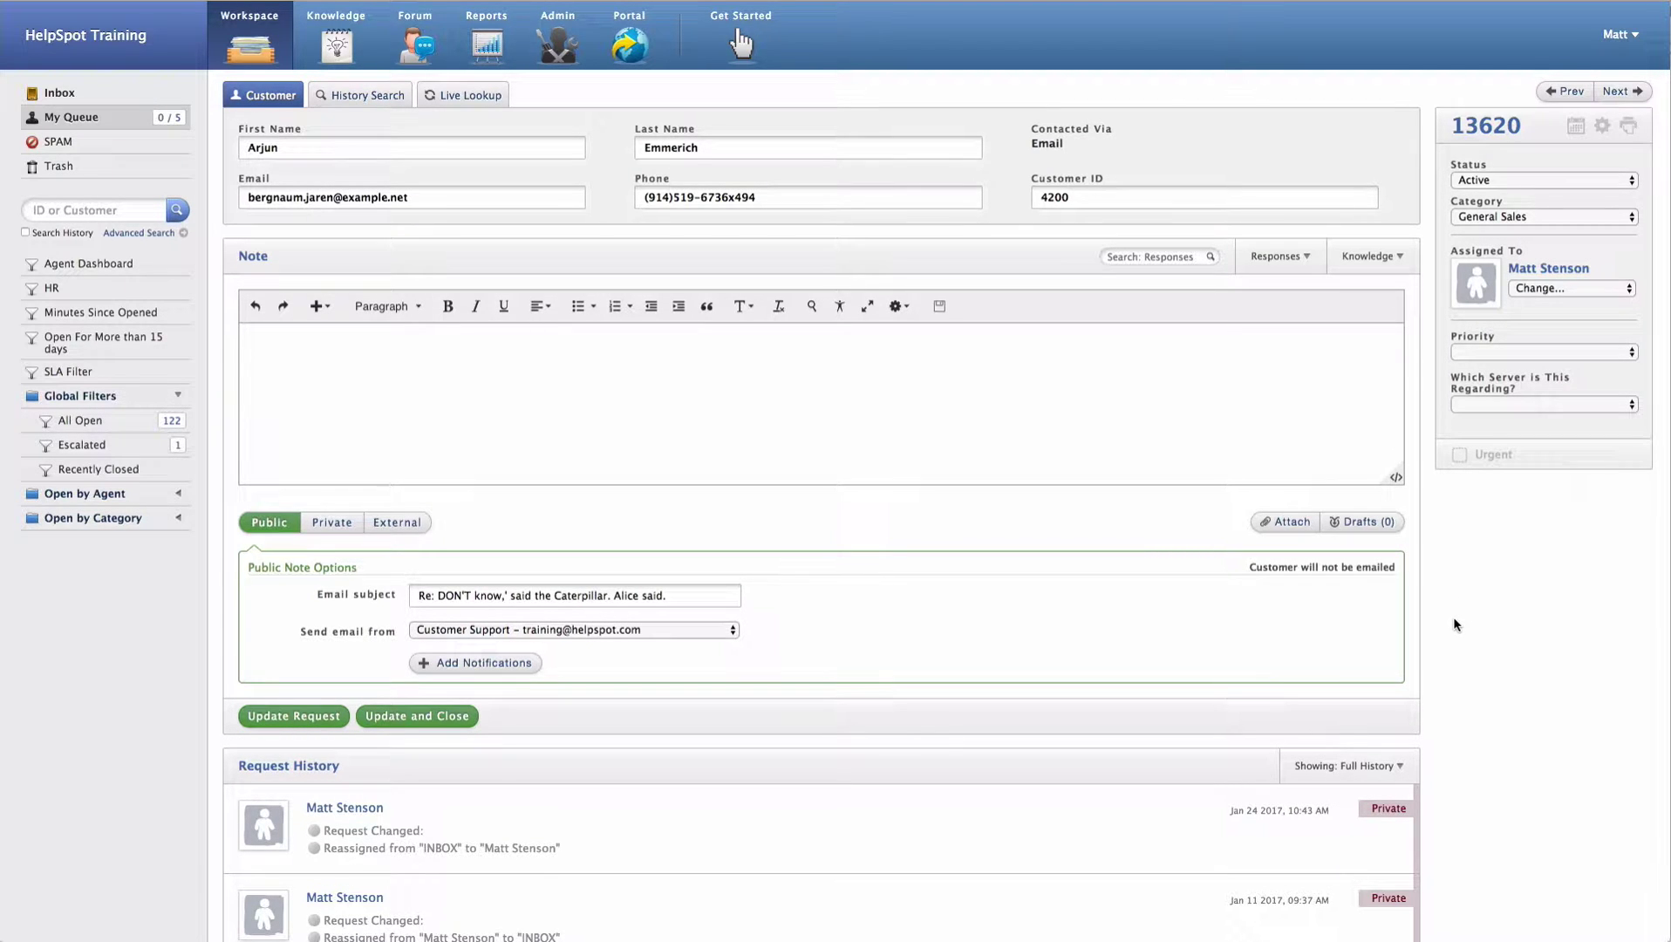
- Review the request's Priority and server choices unchanged, then bring up the admin Custom Fields form
left_click(1493, 352)
key("Escape")
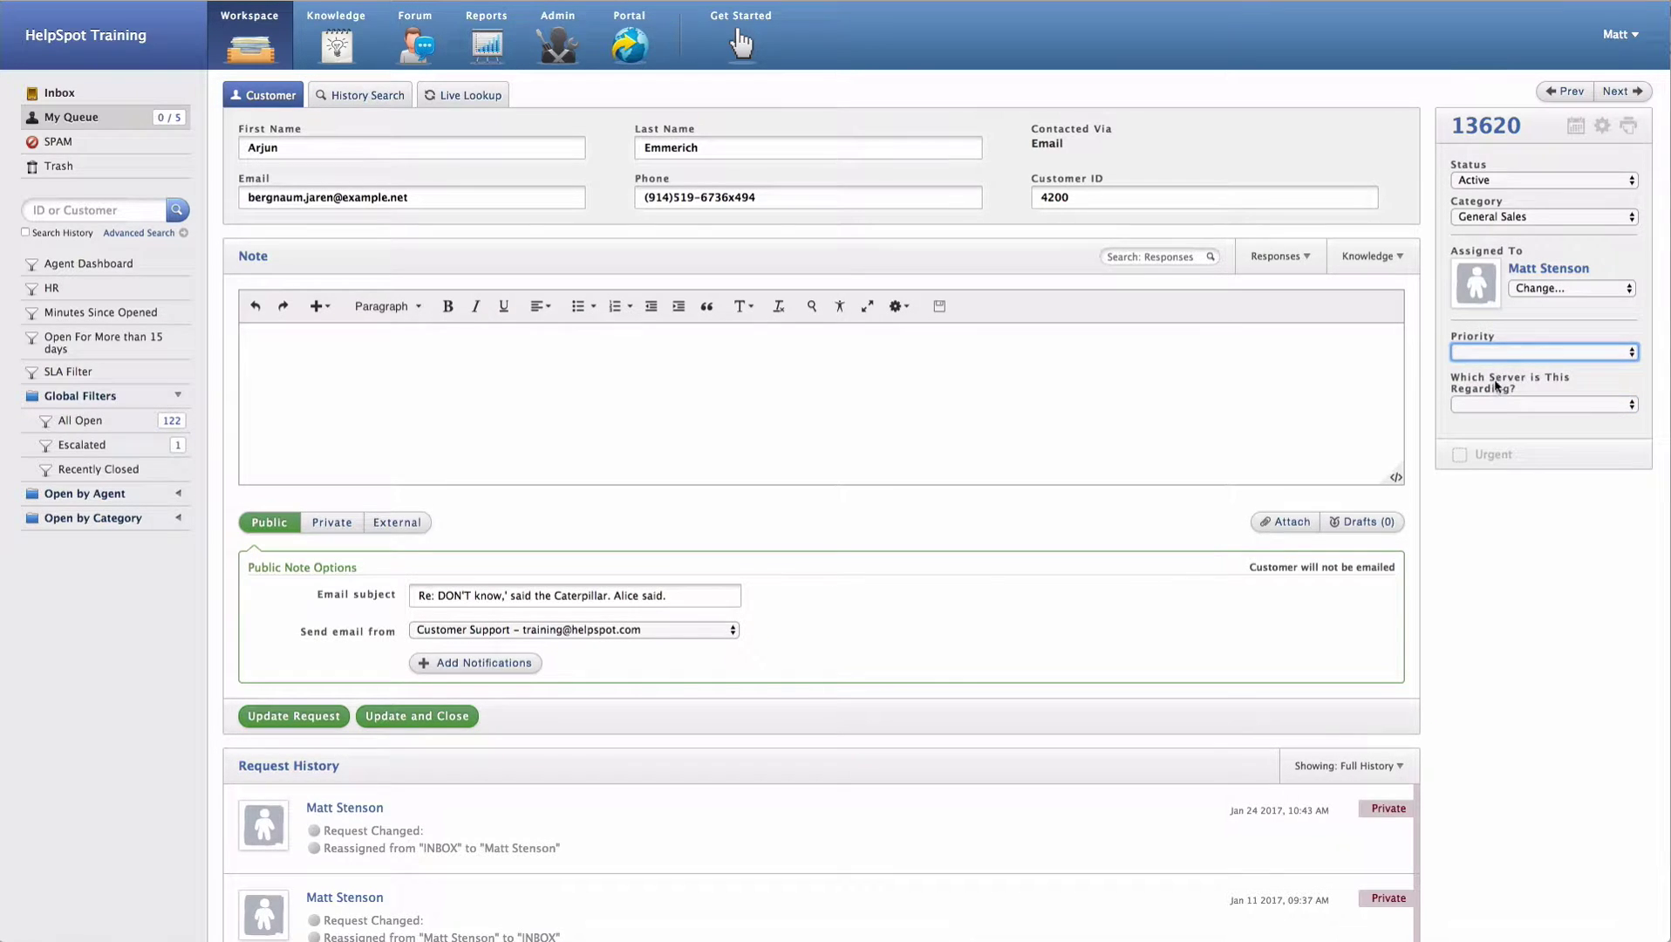
left_click(1497, 406)
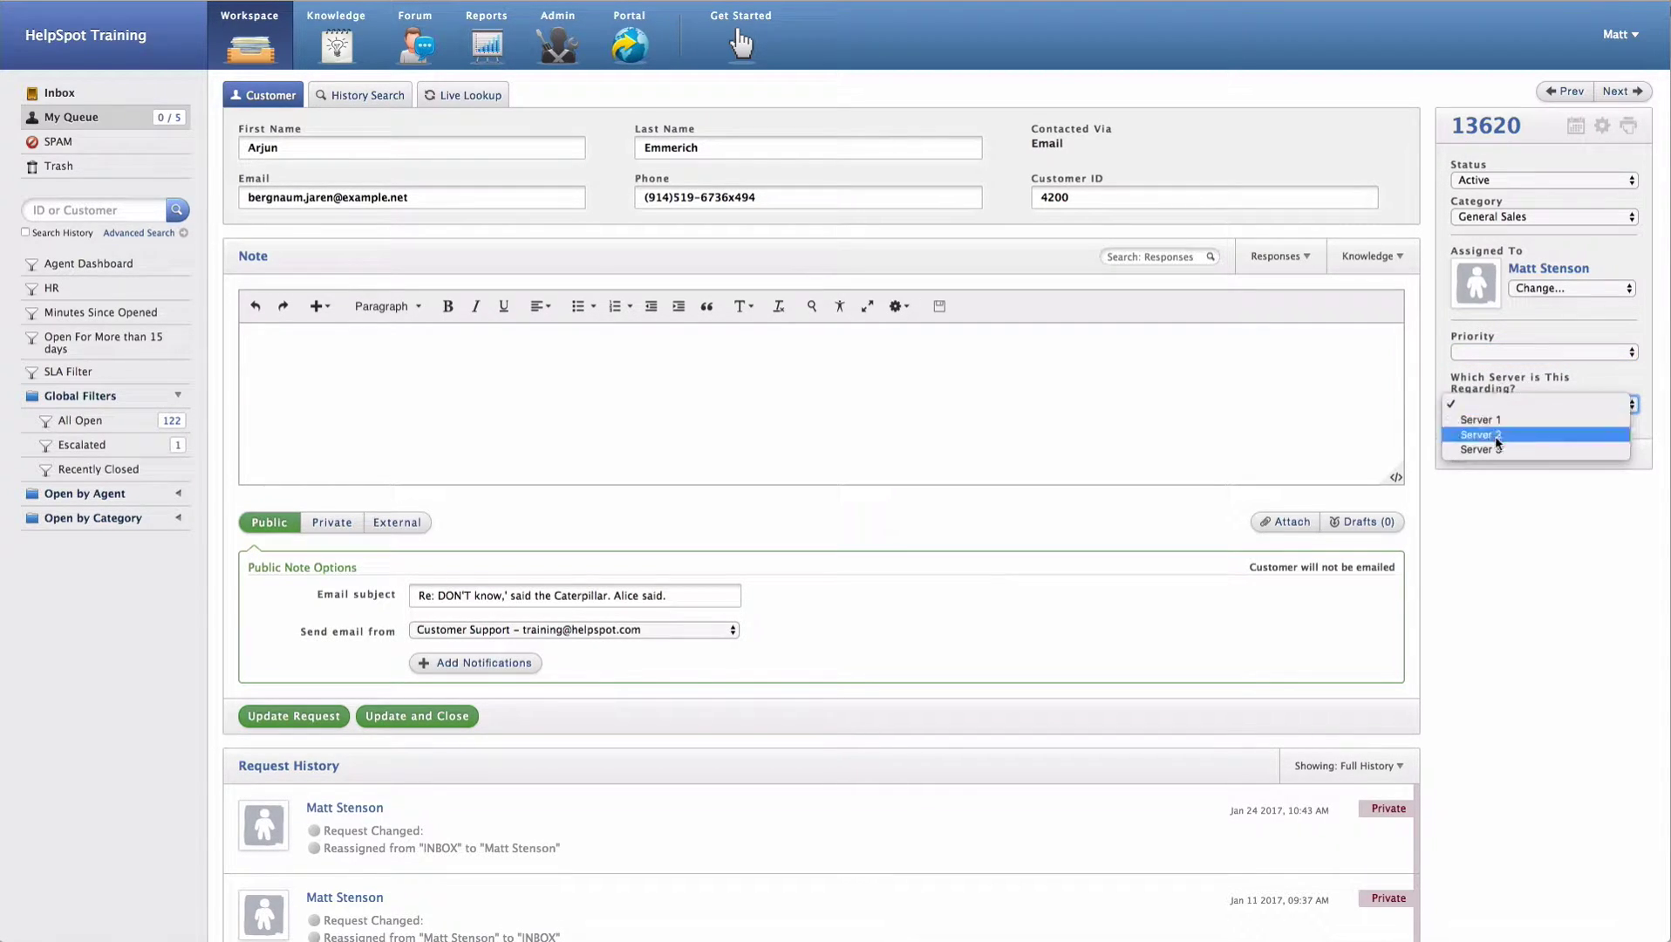
left_click(1500, 493)
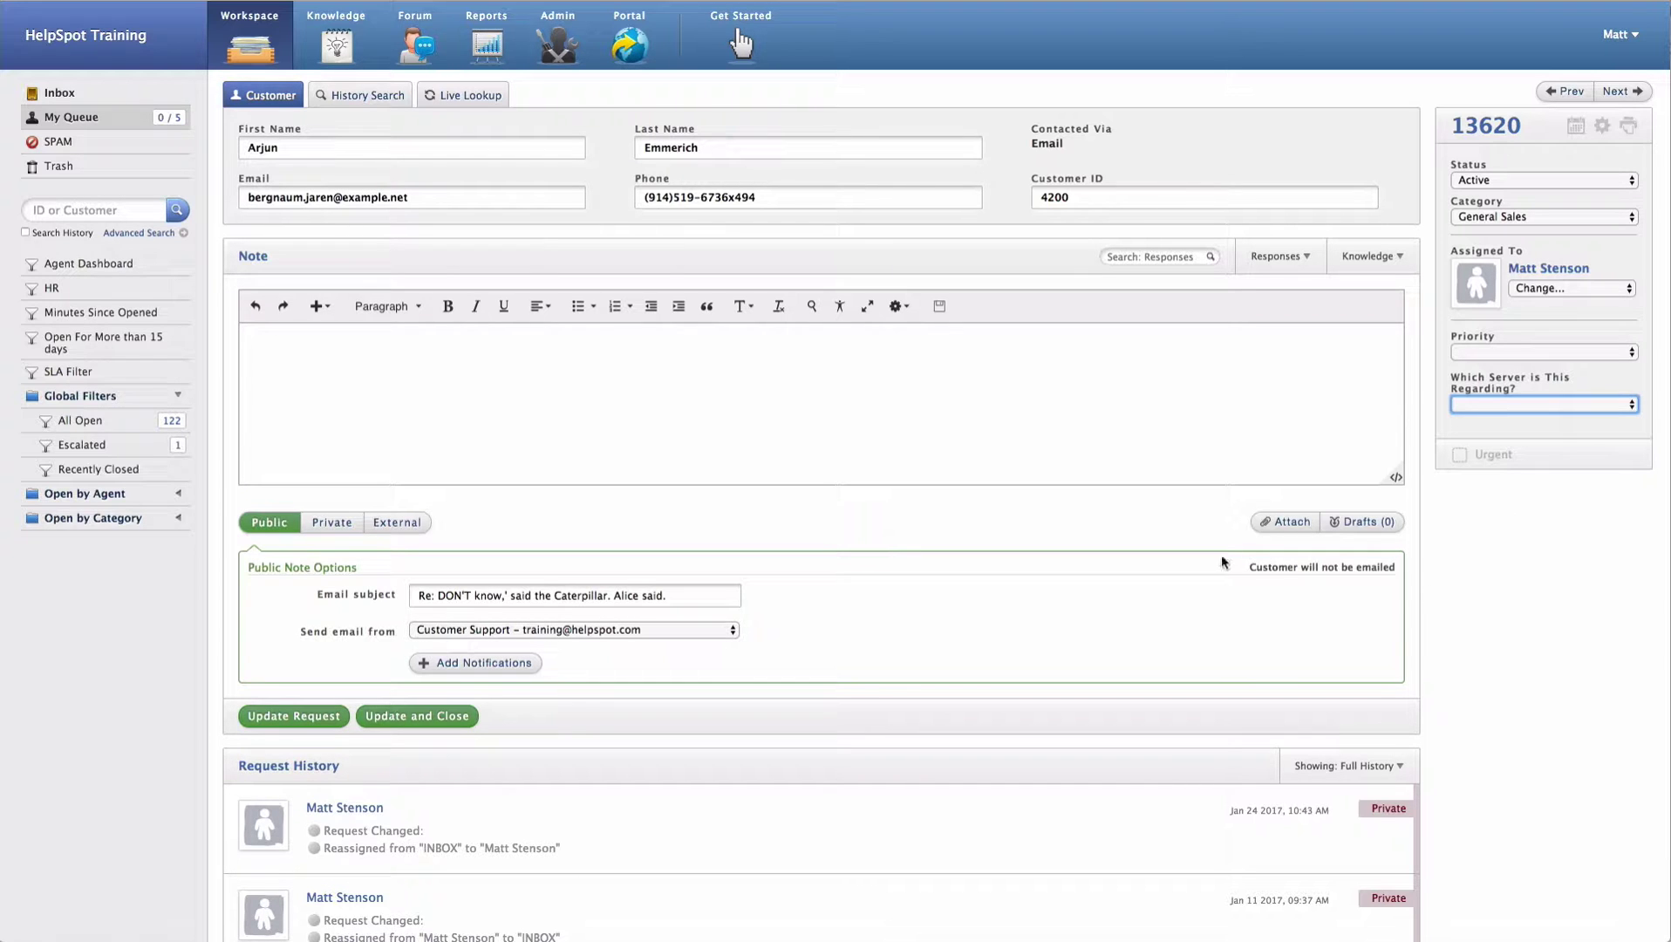
left_click(585, 78)
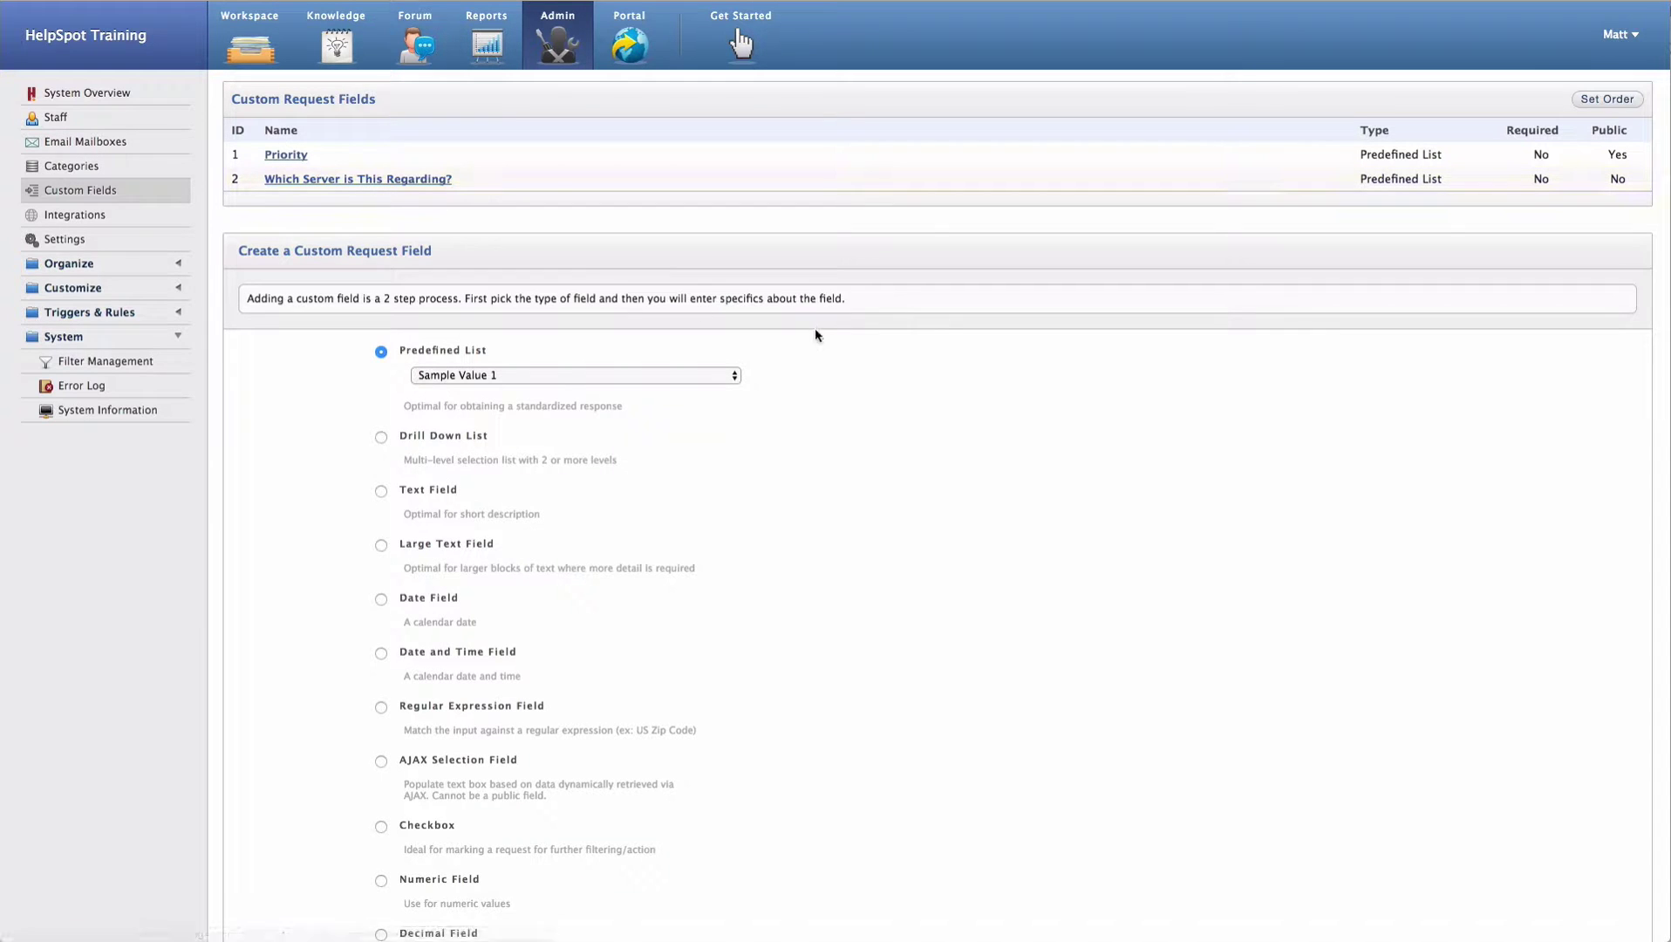
scroll(829, 348, "down", 3)
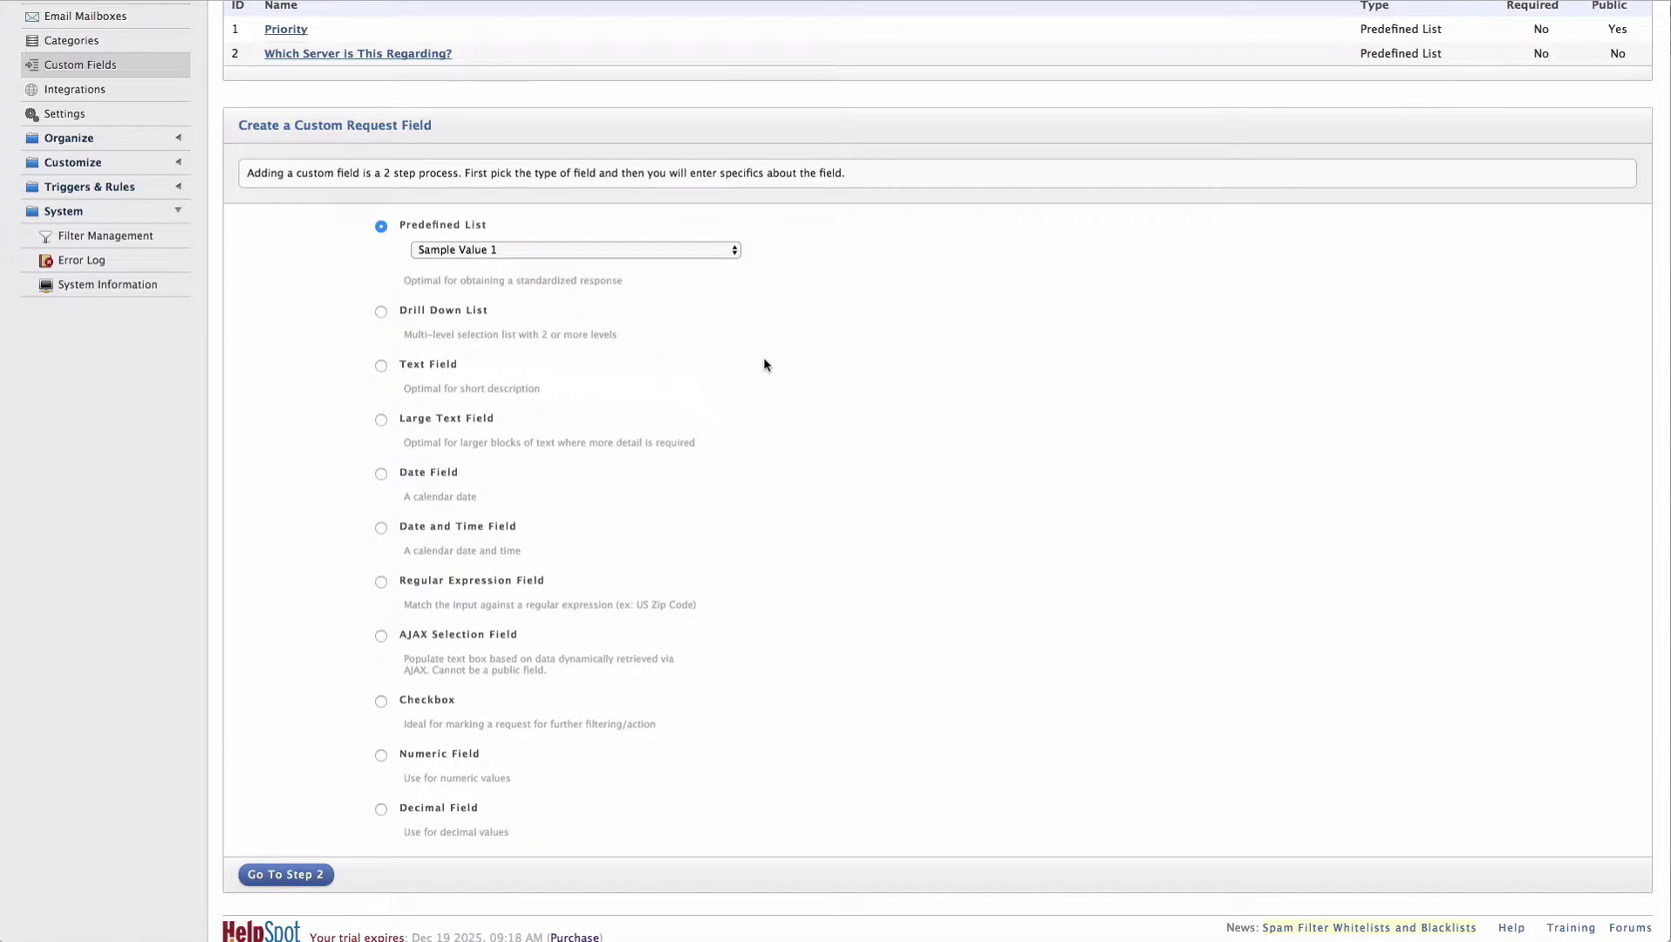
- Preview the Predefined List samples, then the Drill Down List sample with OS X > Tiger
left_click(635, 250)
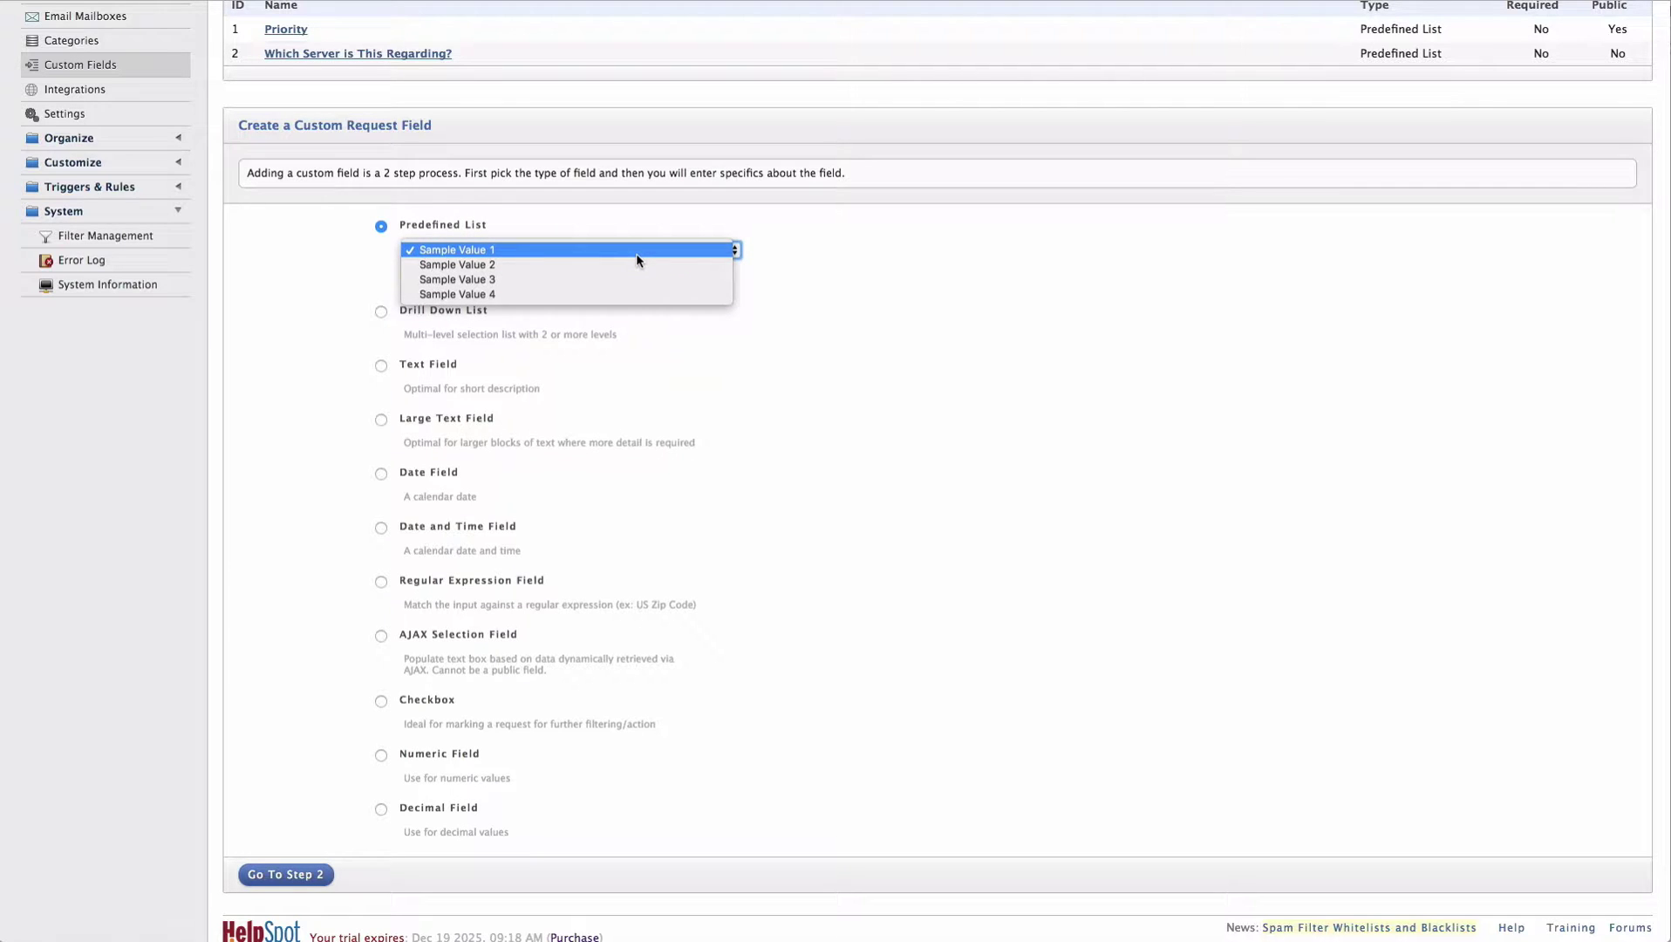
left_click(788, 275)
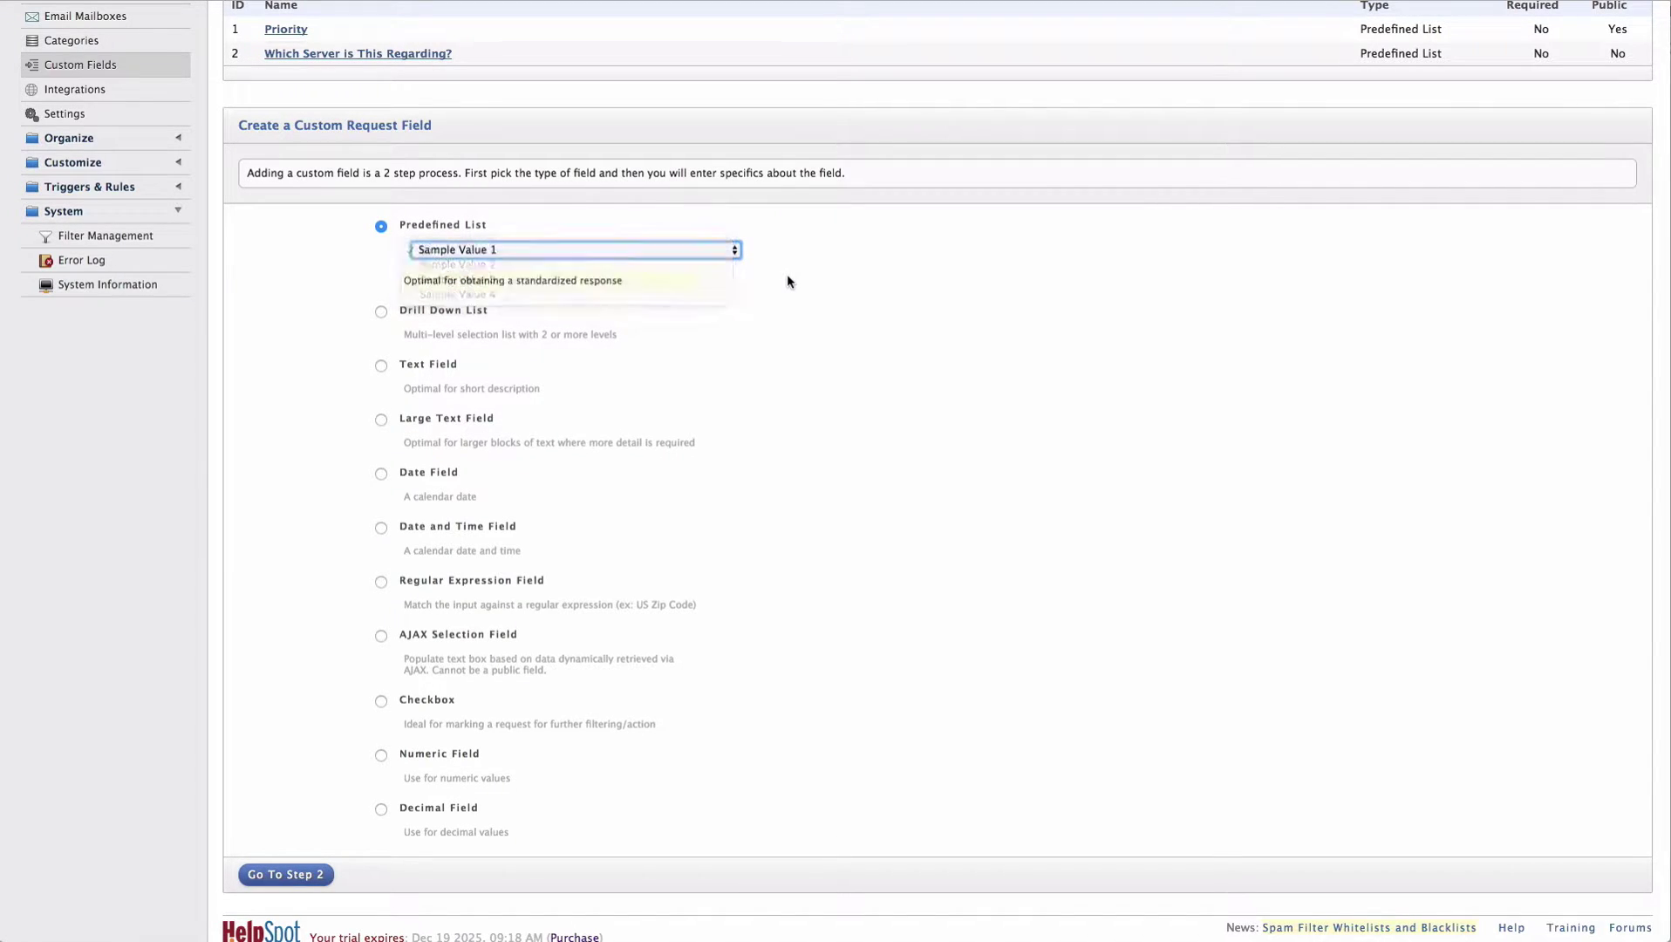
left_click(383, 314)
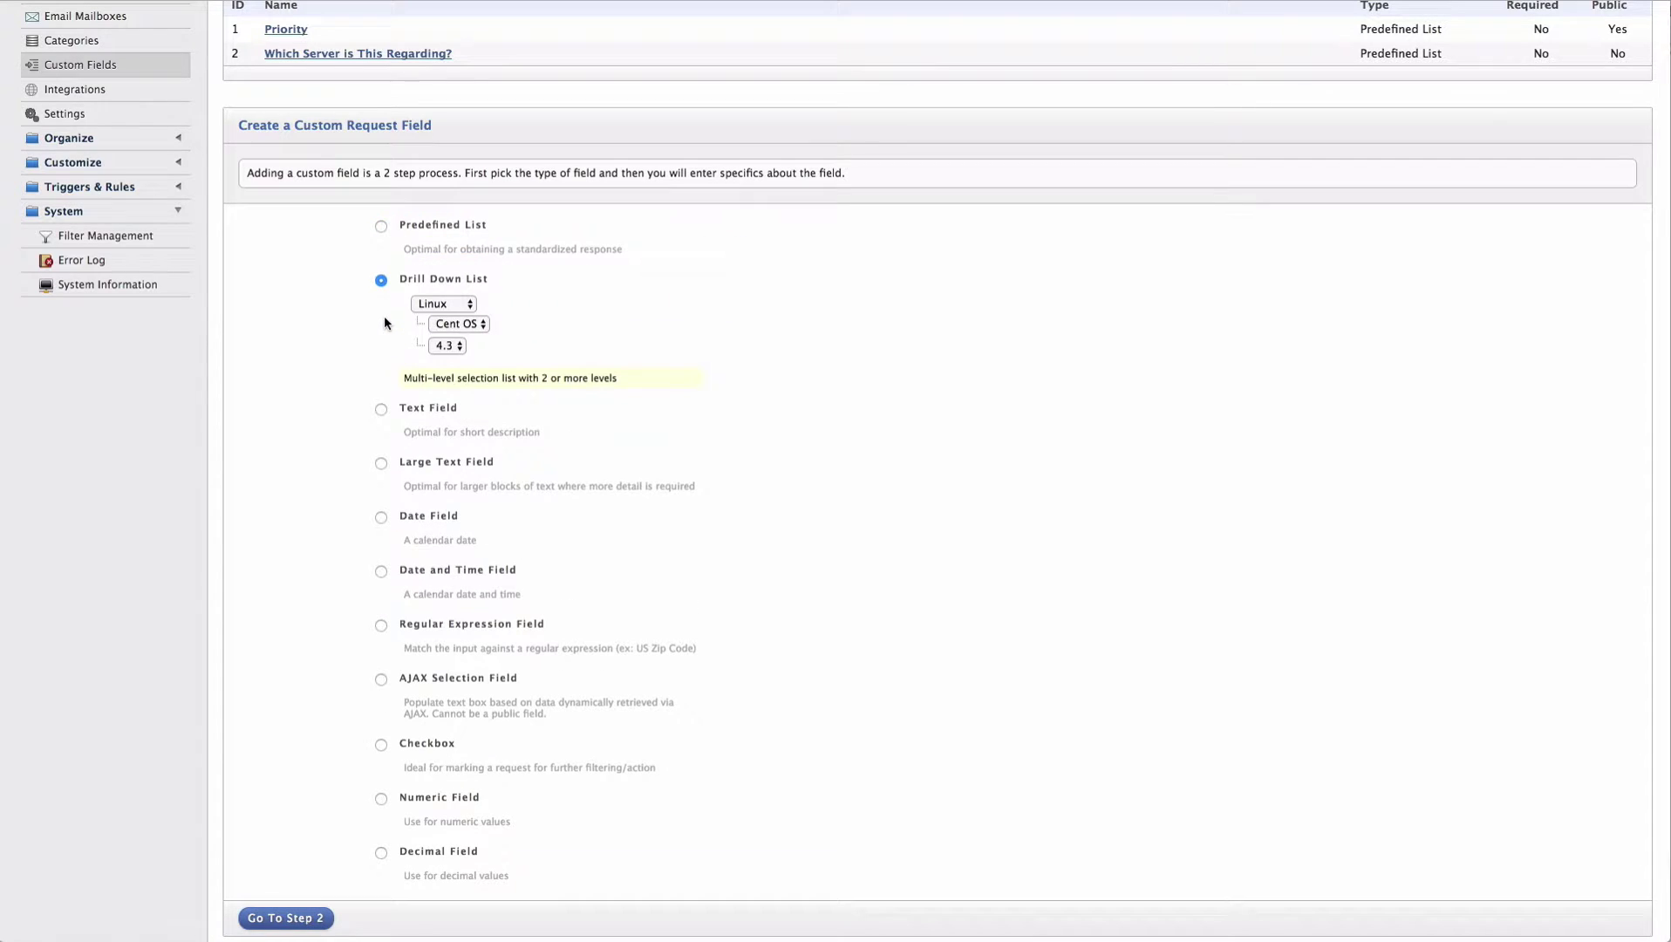
left_click(474, 307)
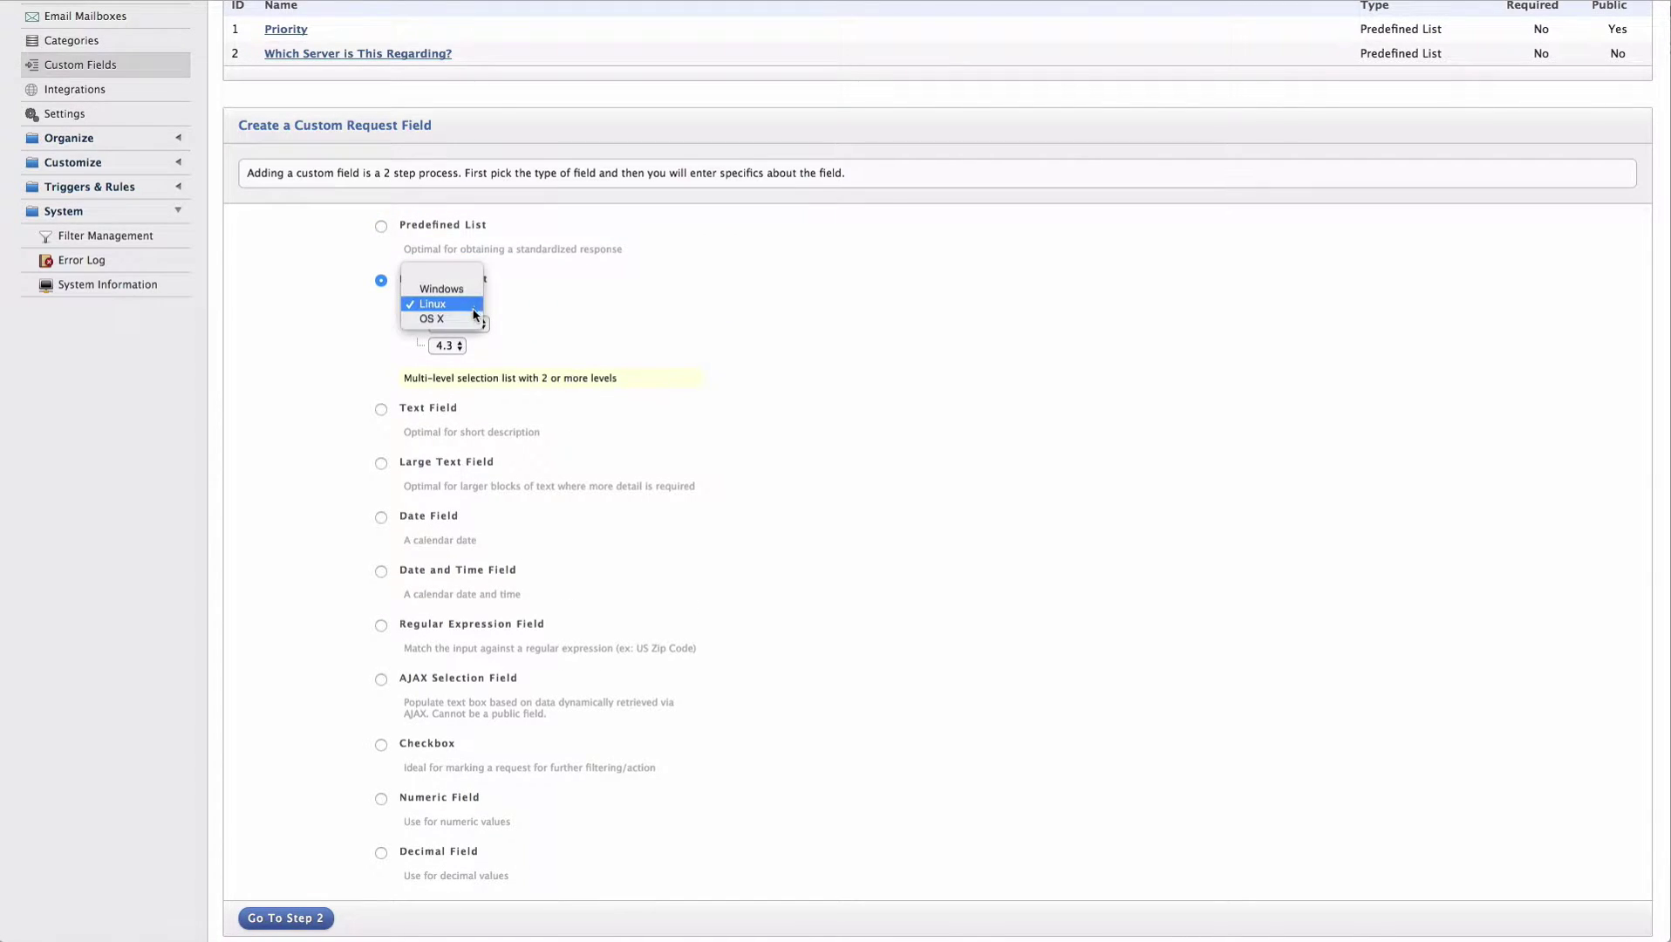
left_click(471, 321)
left_click(487, 328)
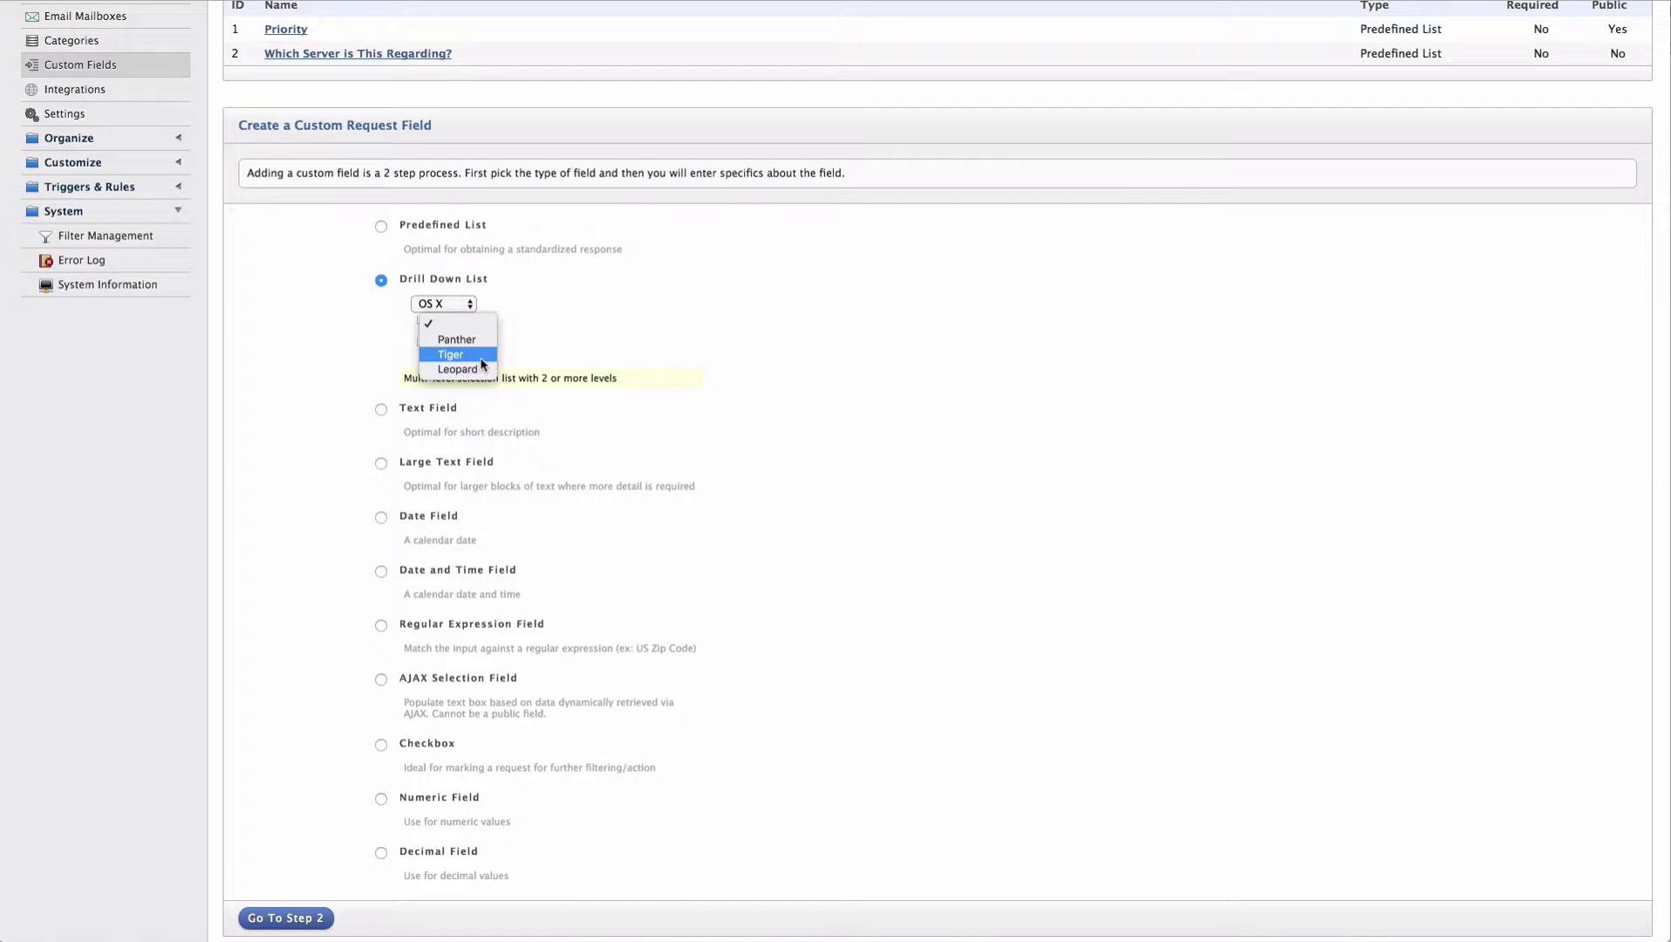
left_click(481, 358)
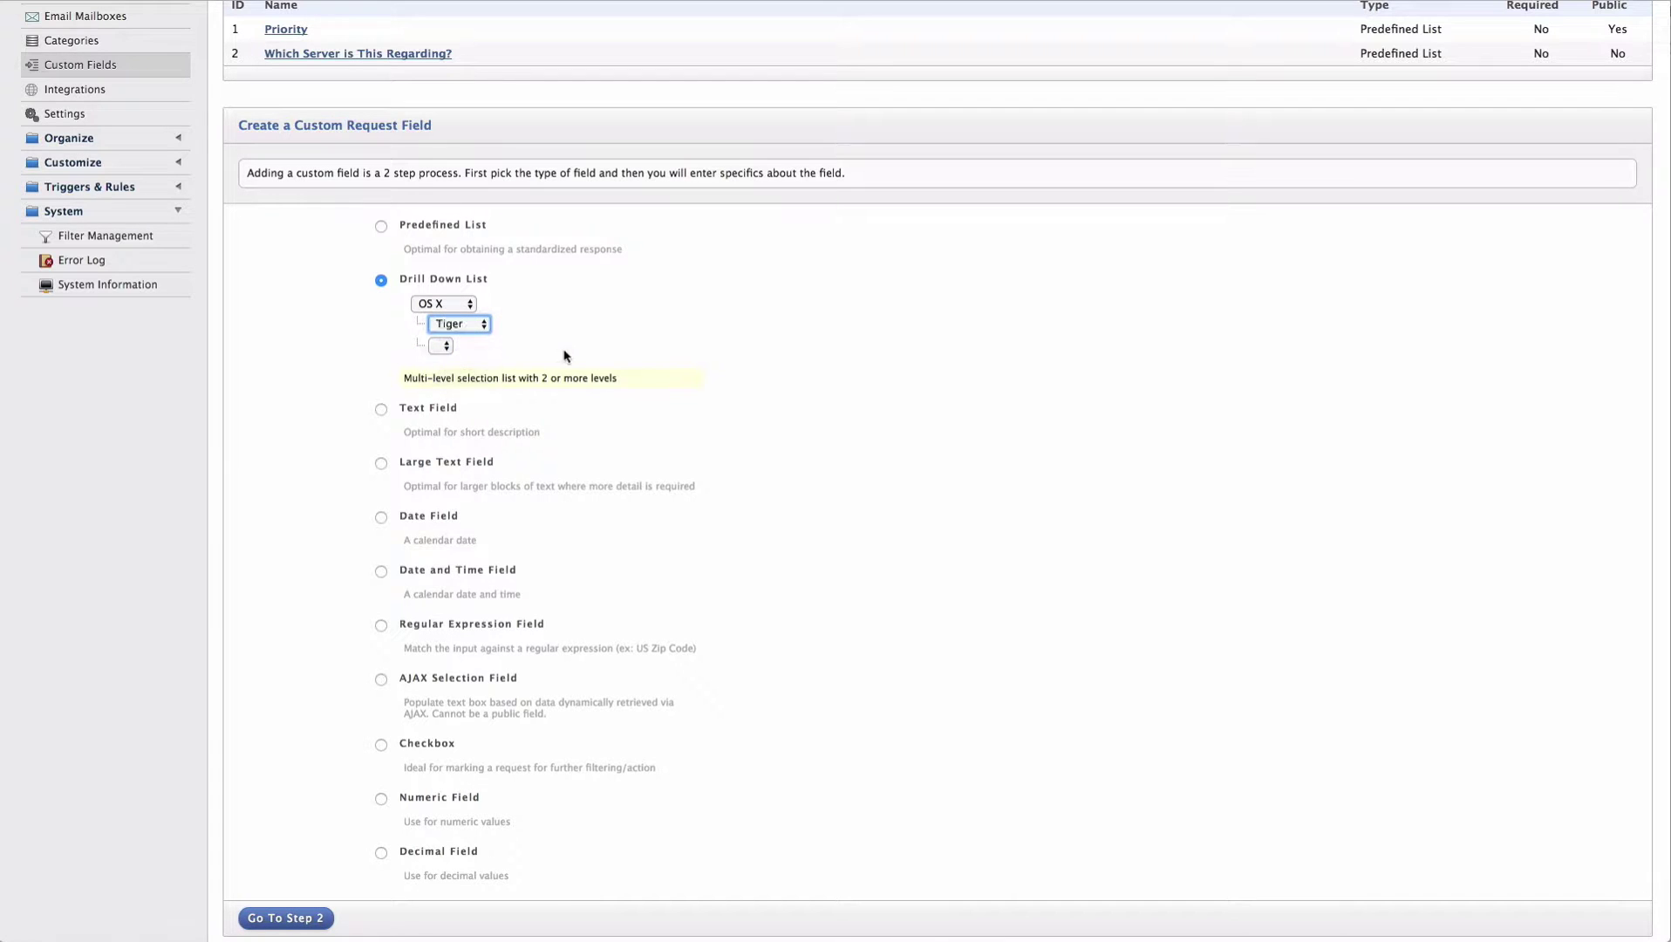
- Try Text and Large Text fields, then choose Date Field with sample date 02/02/2017
left_click(384, 412)
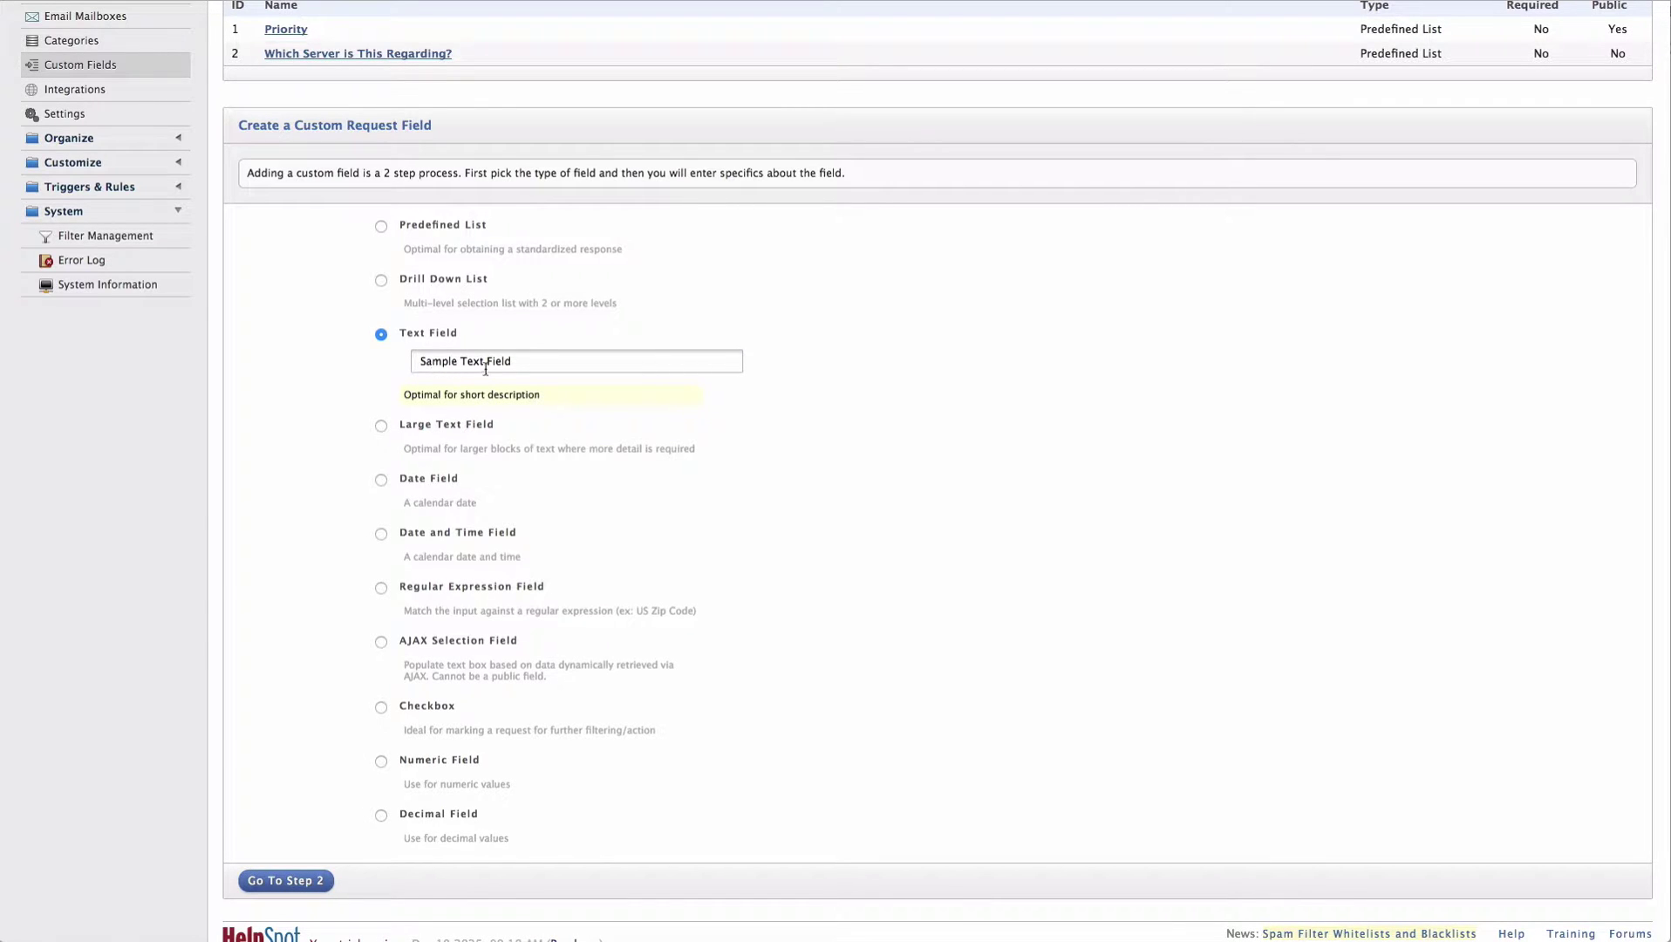
left_click(382, 426)
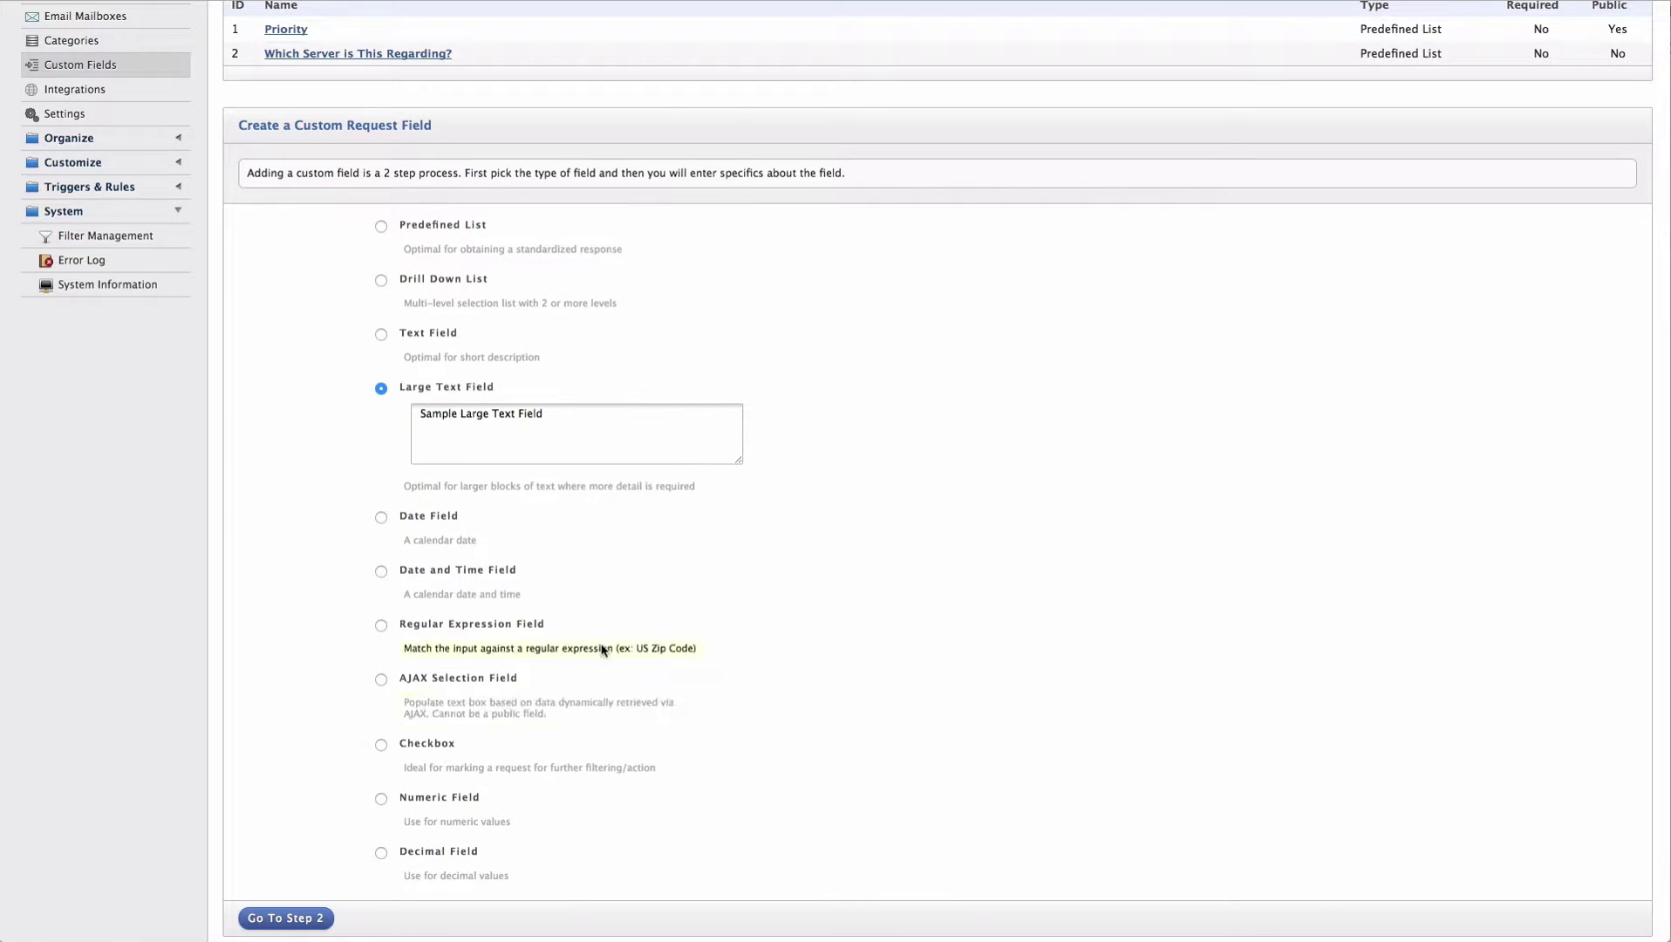
left_click(388, 518)
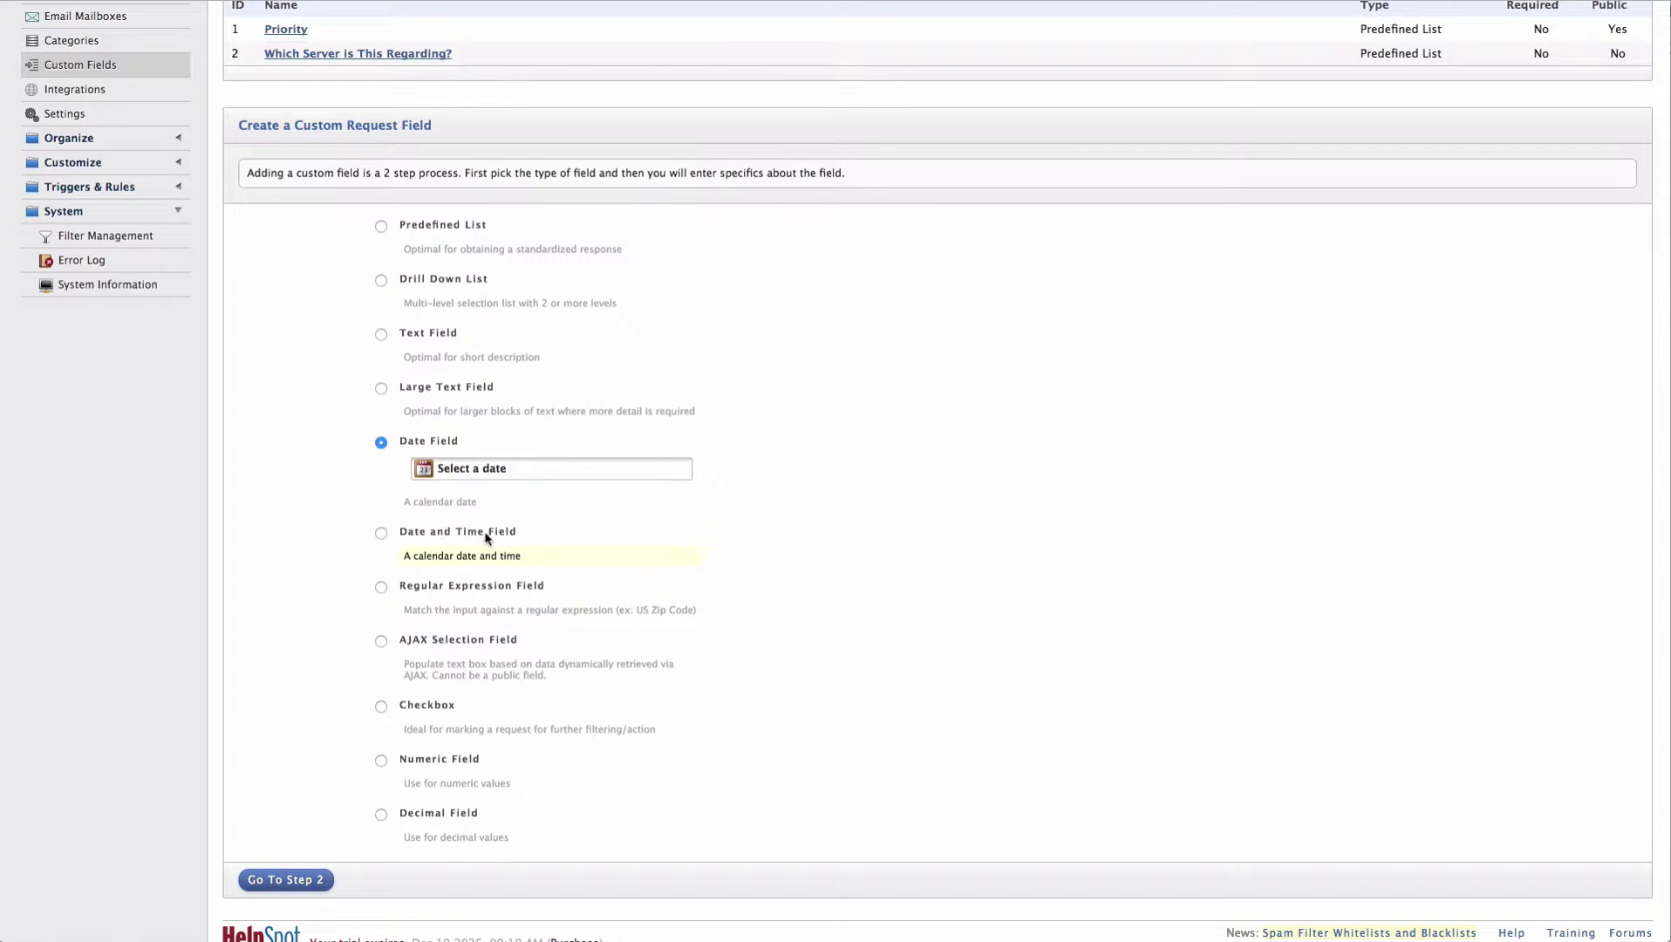
left_click(433, 478)
left_click(424, 470)
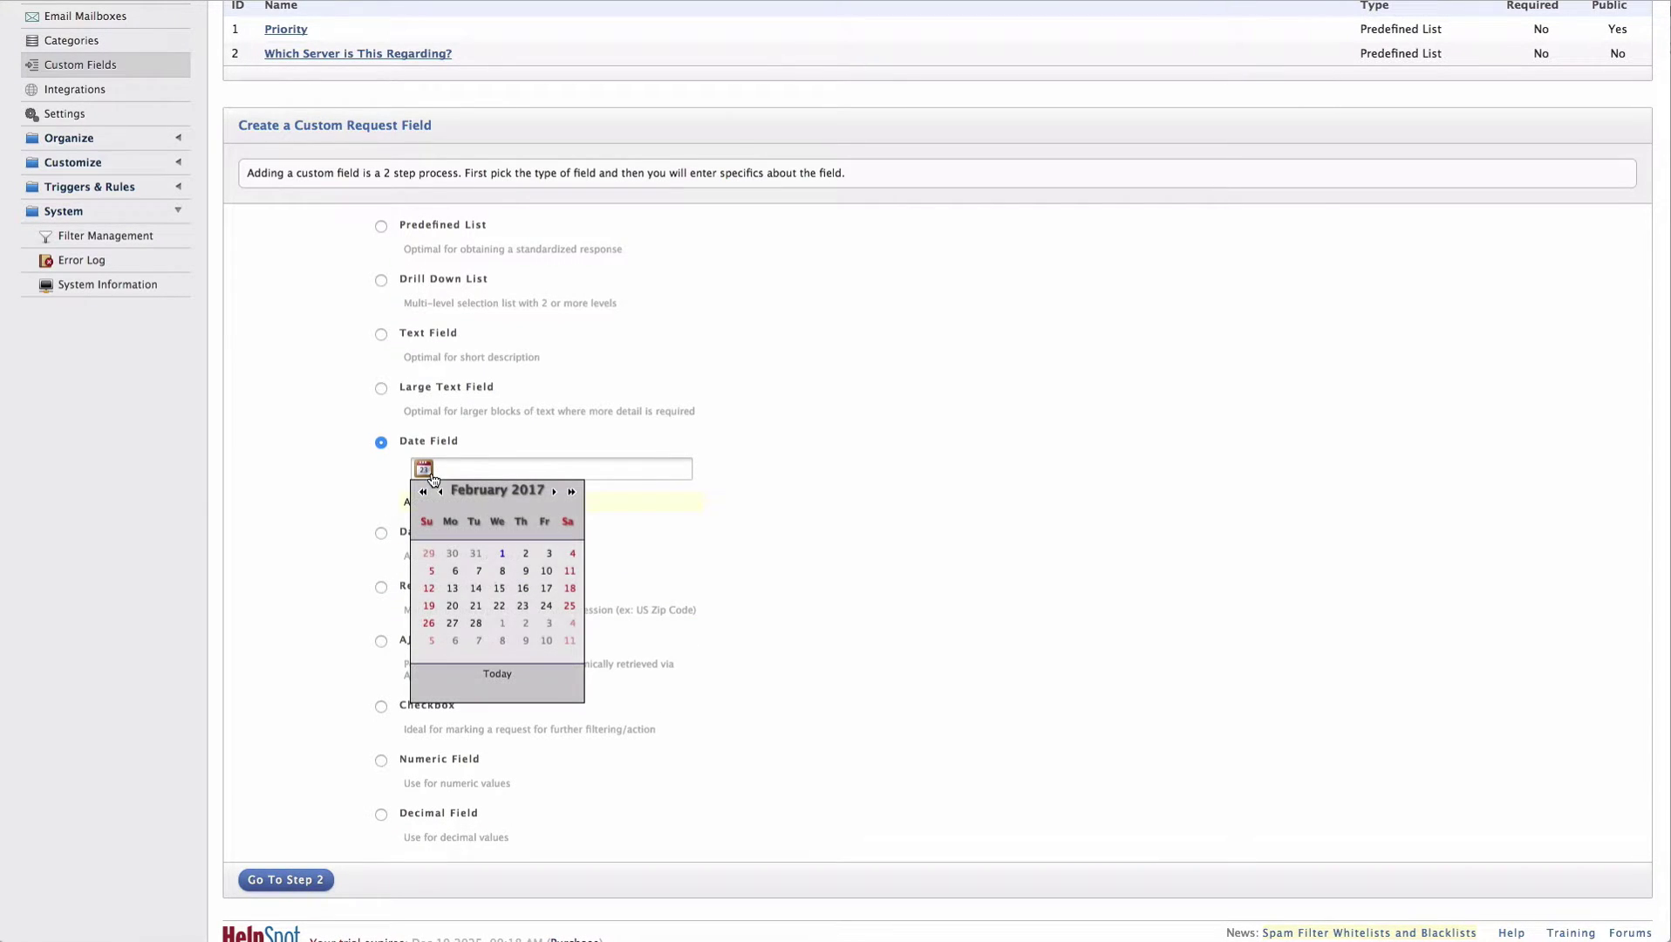
left_click(525, 554)
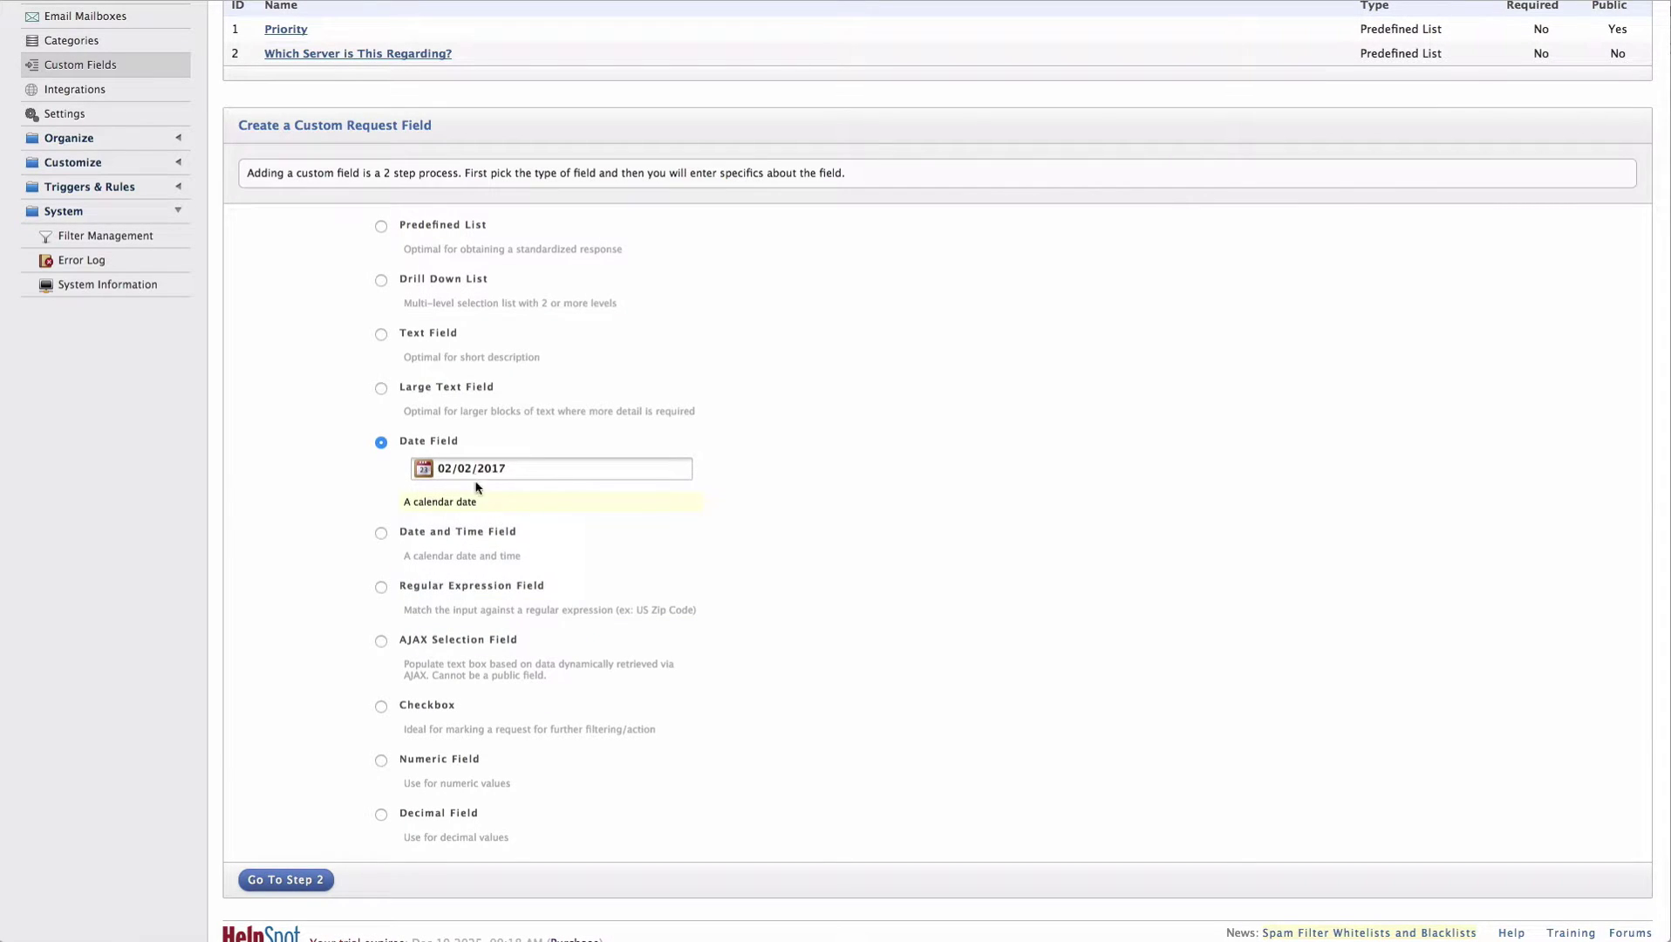
- Preview regular expression, AJAX selection, checkbox, numeric and decimal types, then pick Predefined List
left_click(381, 587)
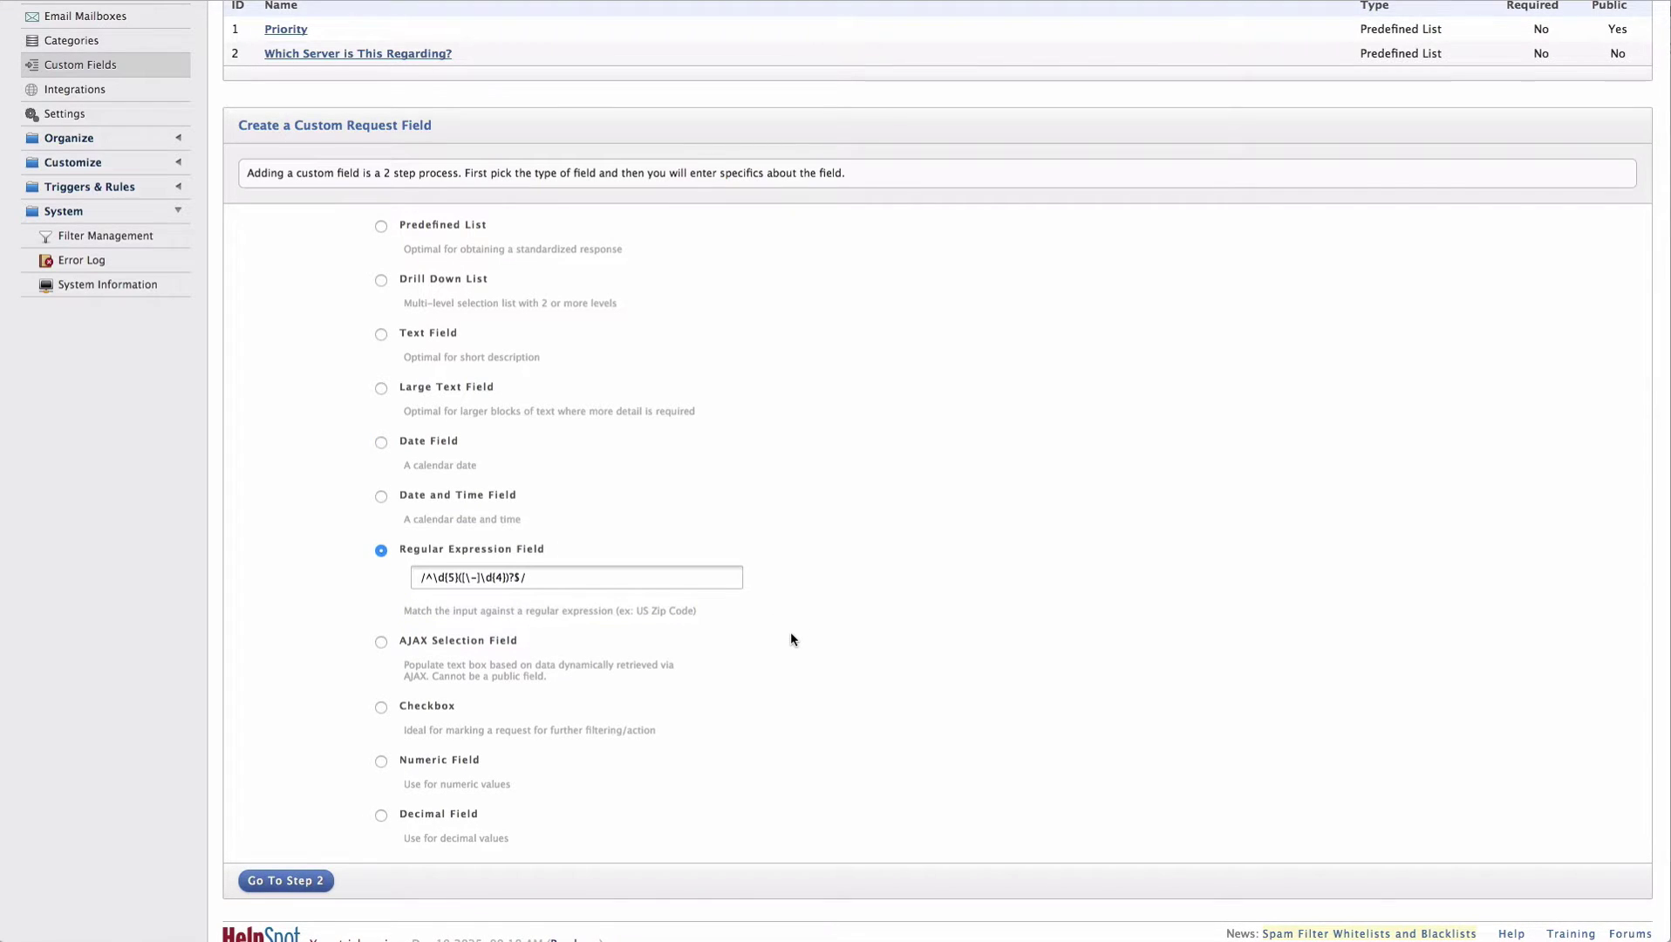
scroll(791, 640, "down", 1)
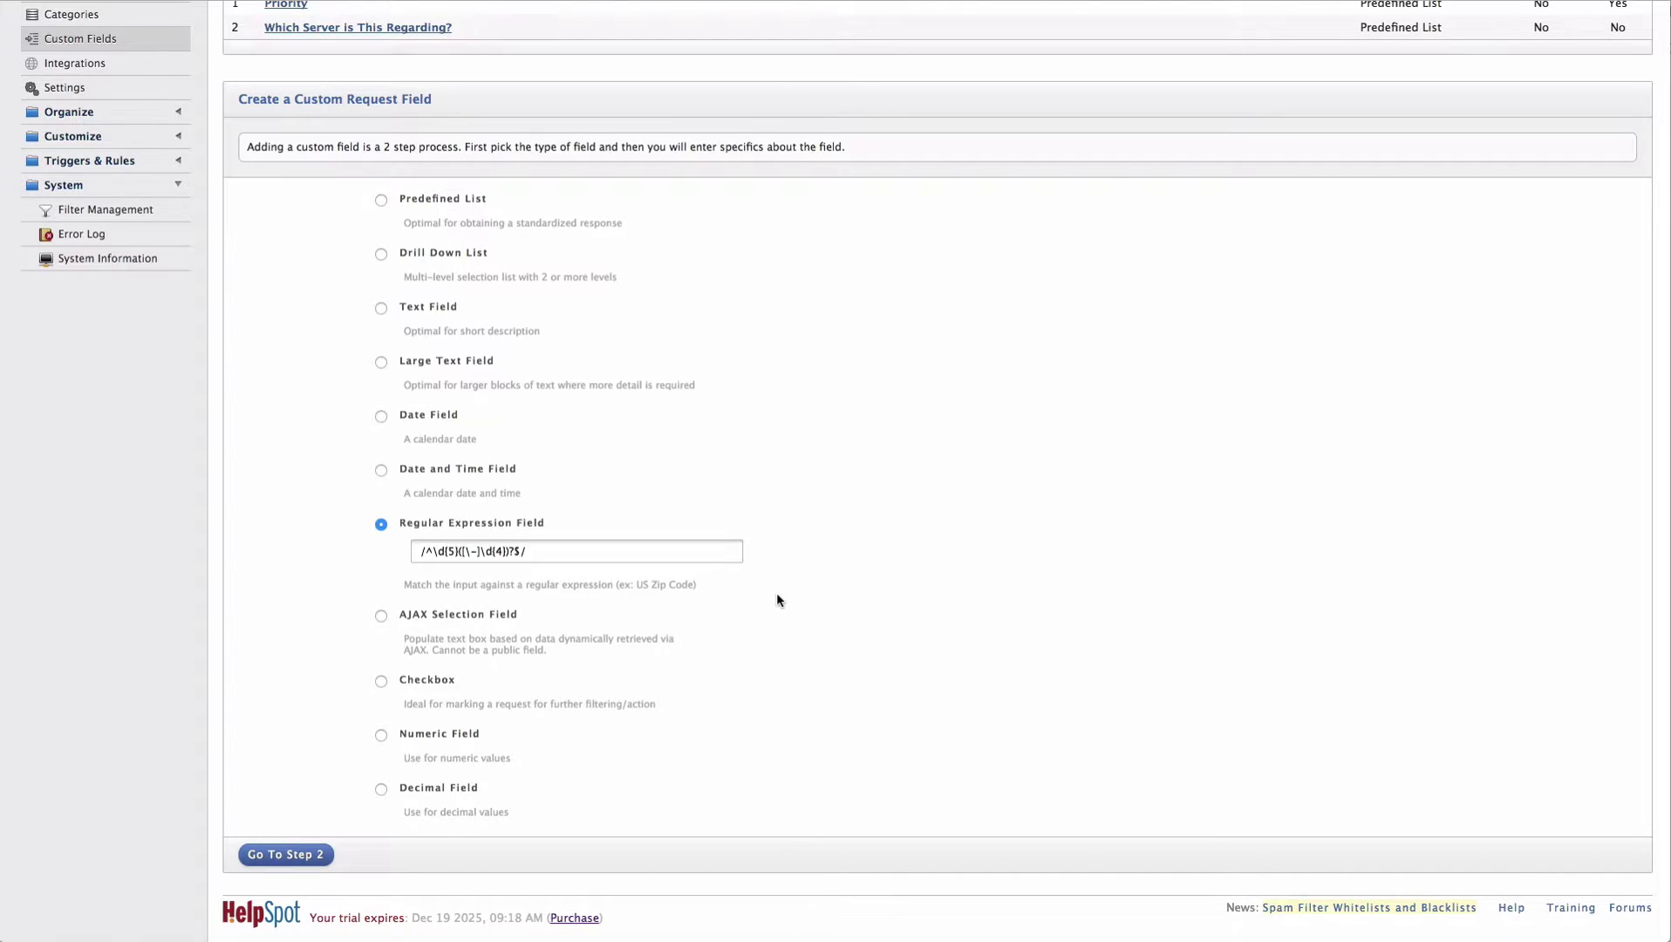
left_click(382, 616)
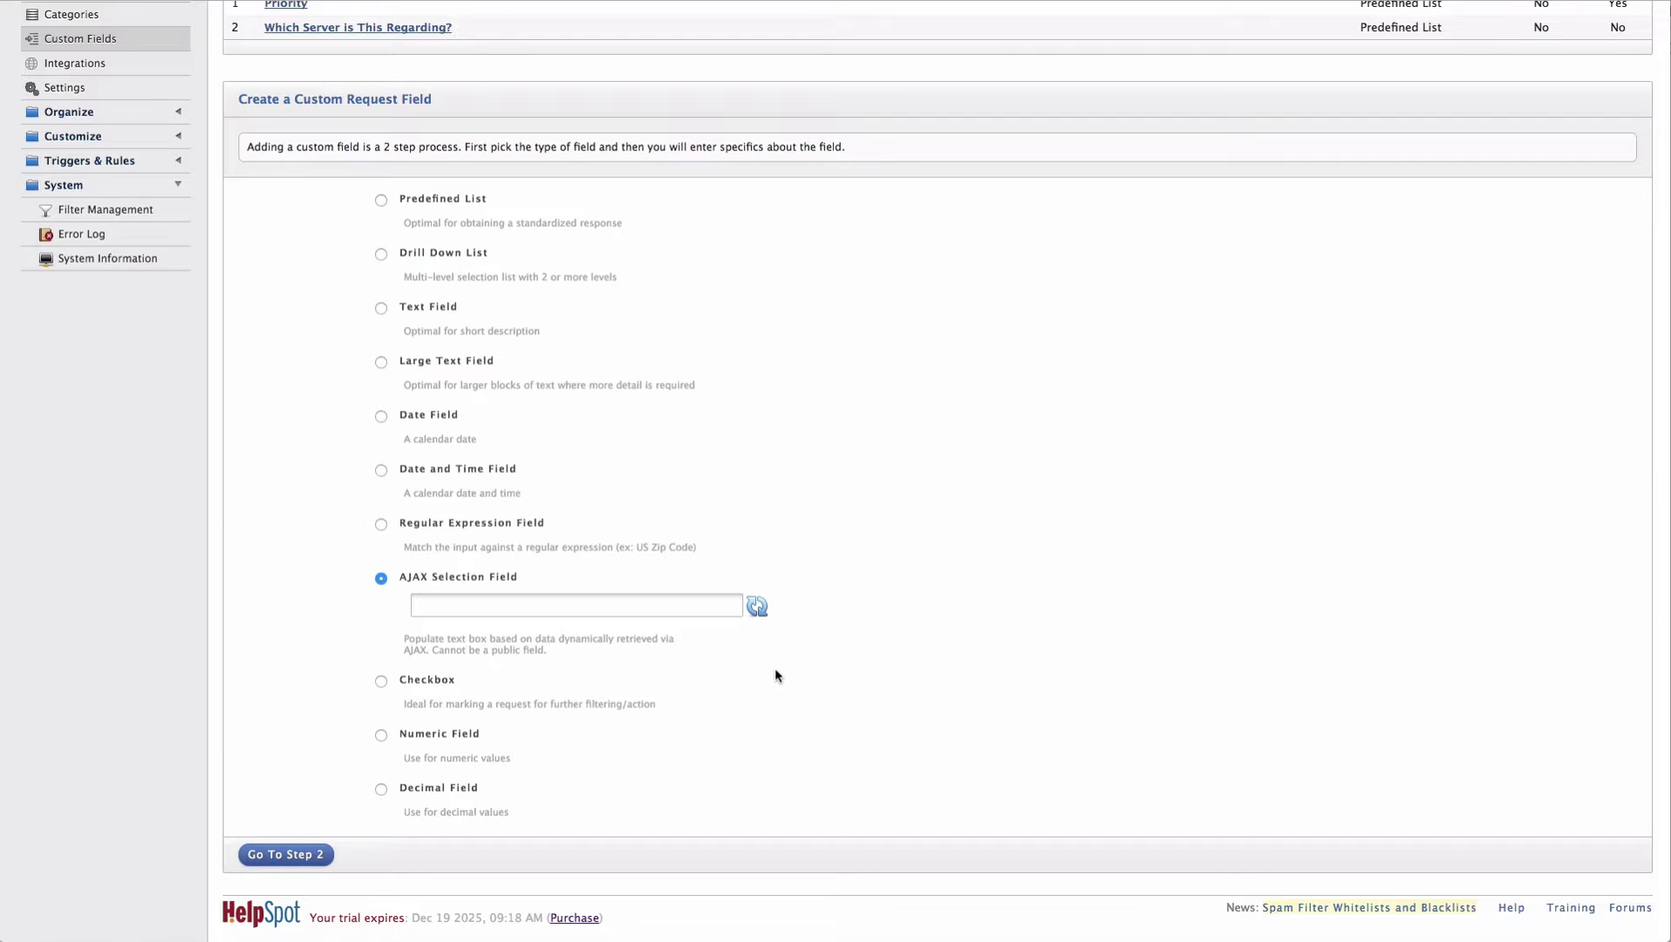
left_click(383, 680)
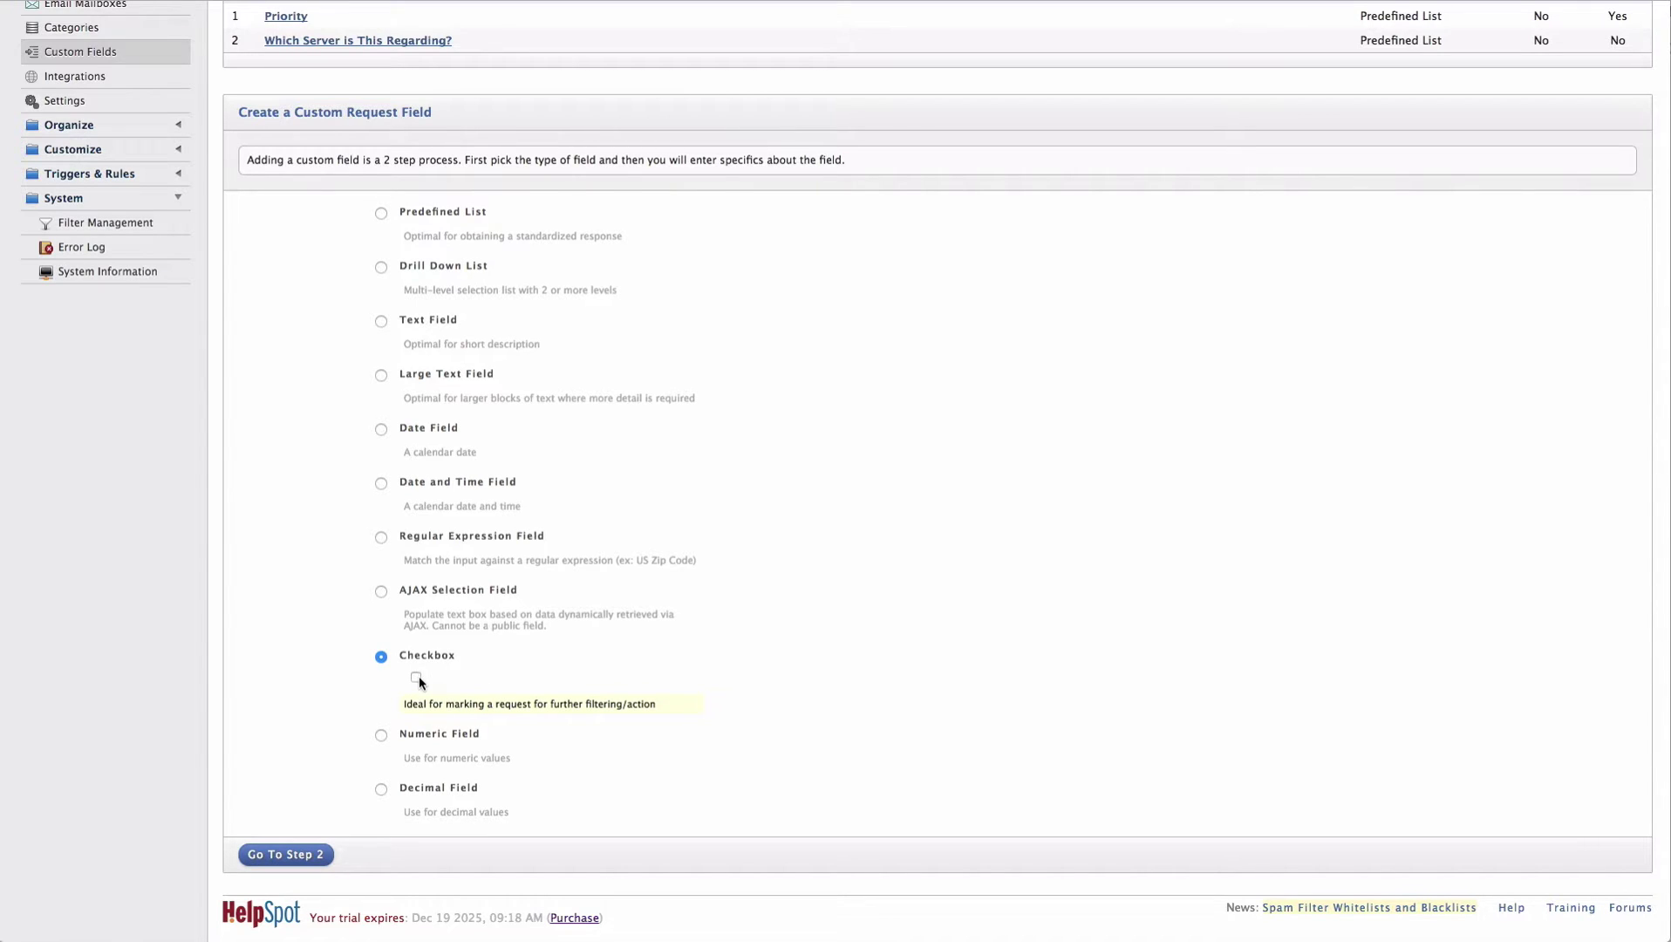
left_click(382, 736)
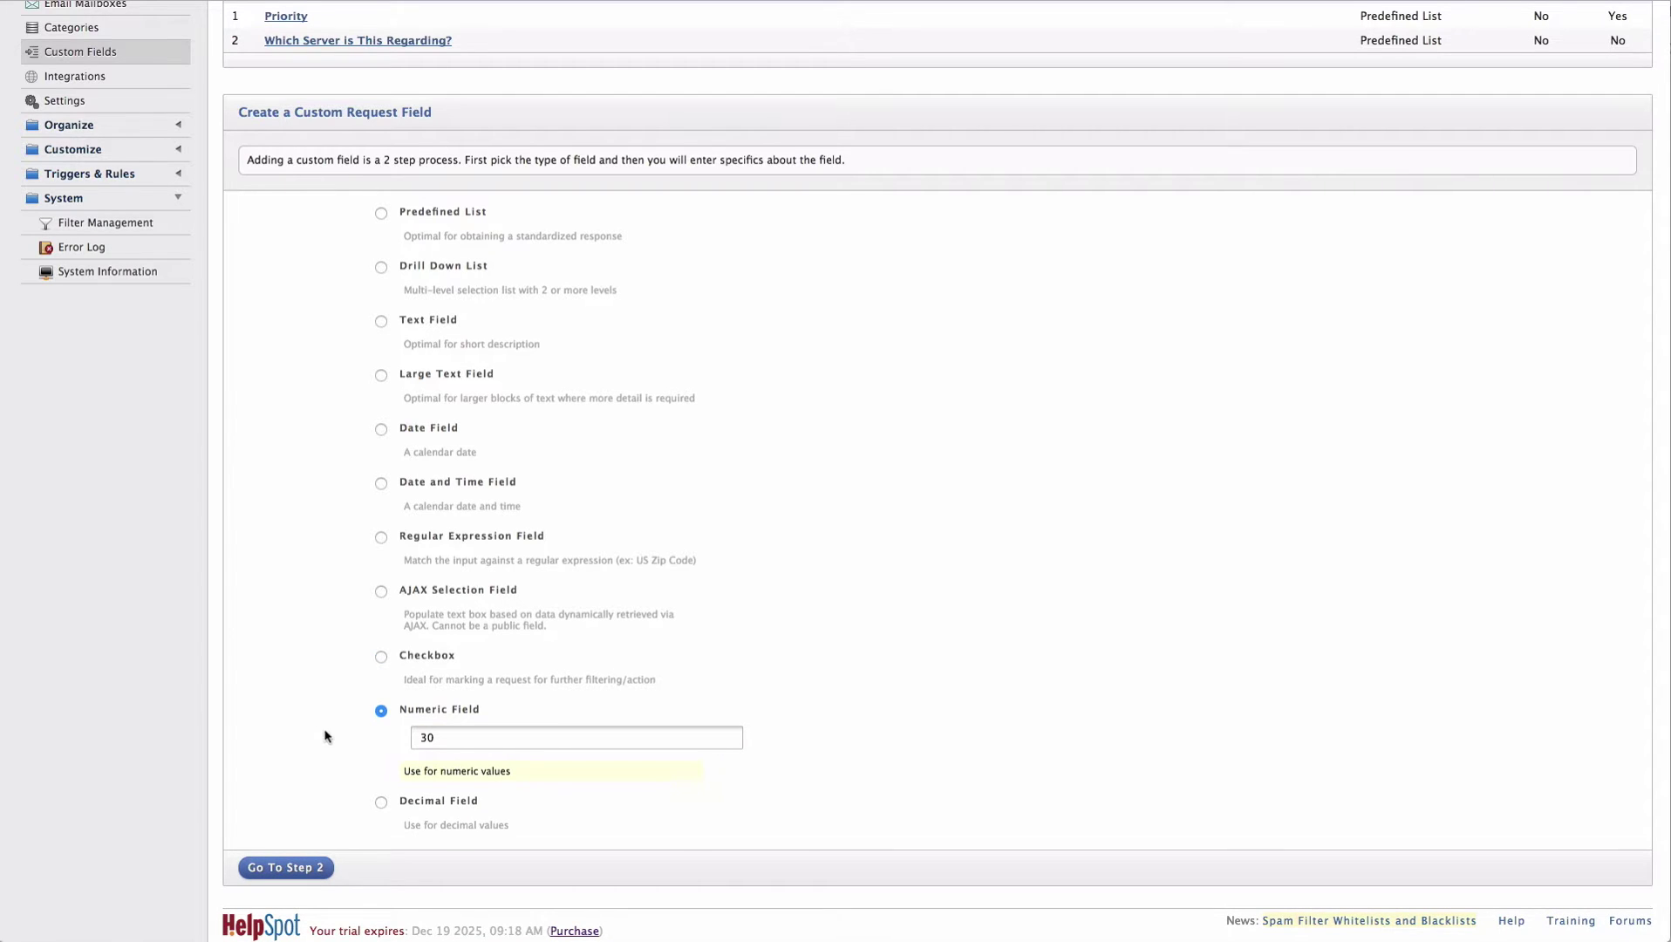
left_click(386, 801)
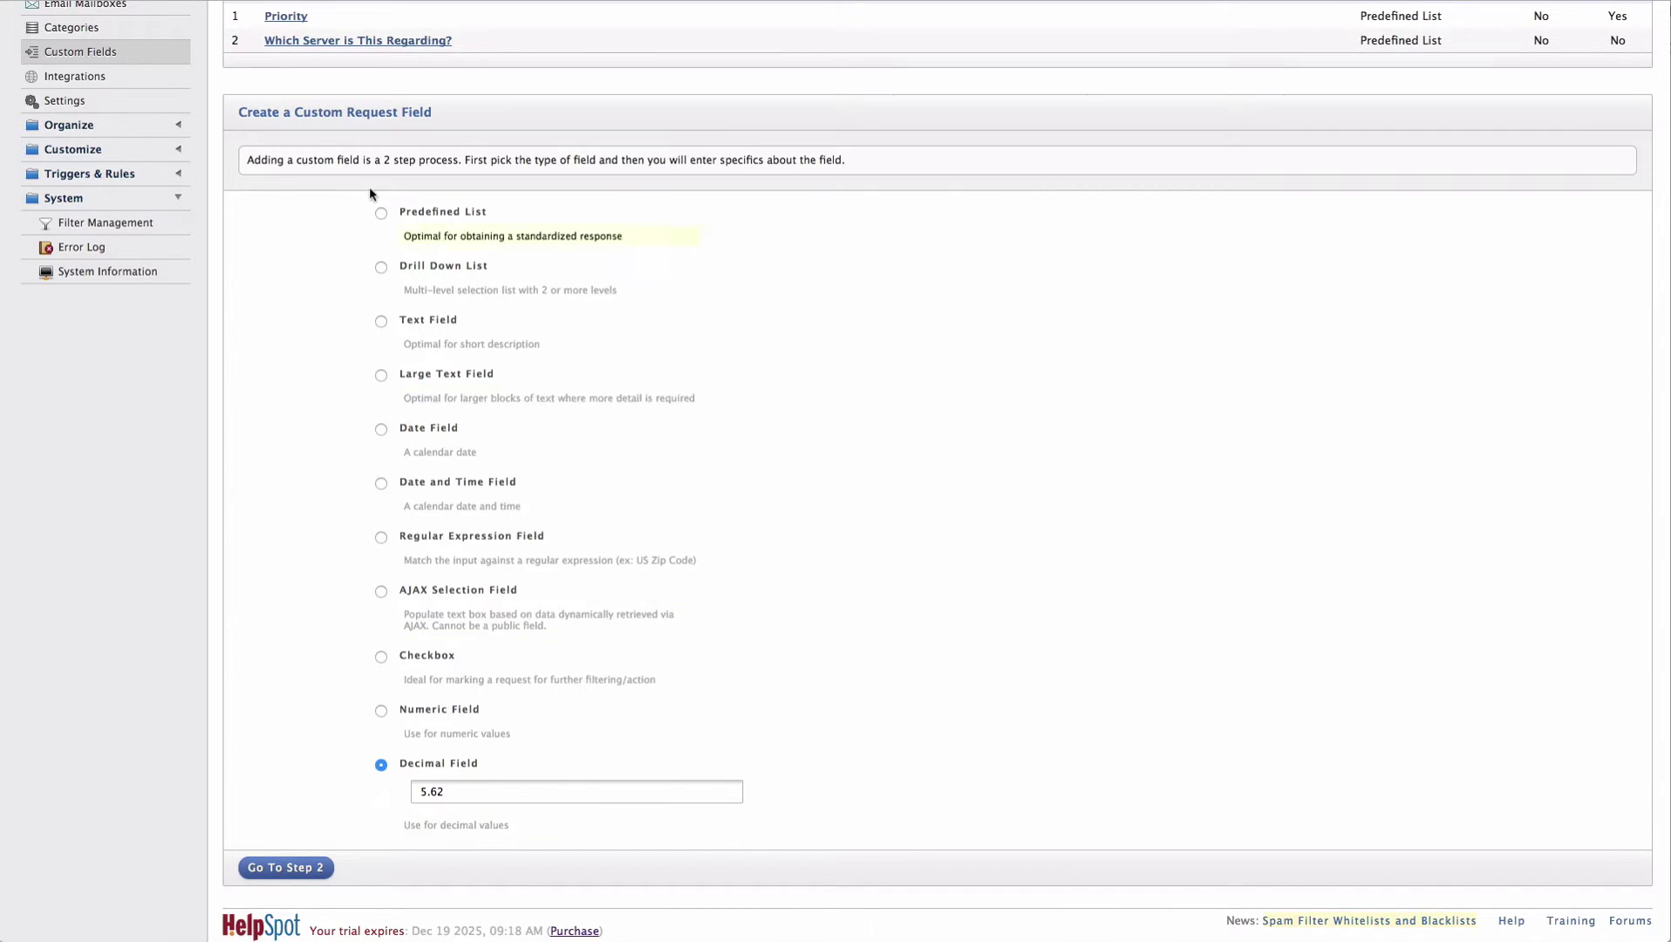
left_click(381, 213)
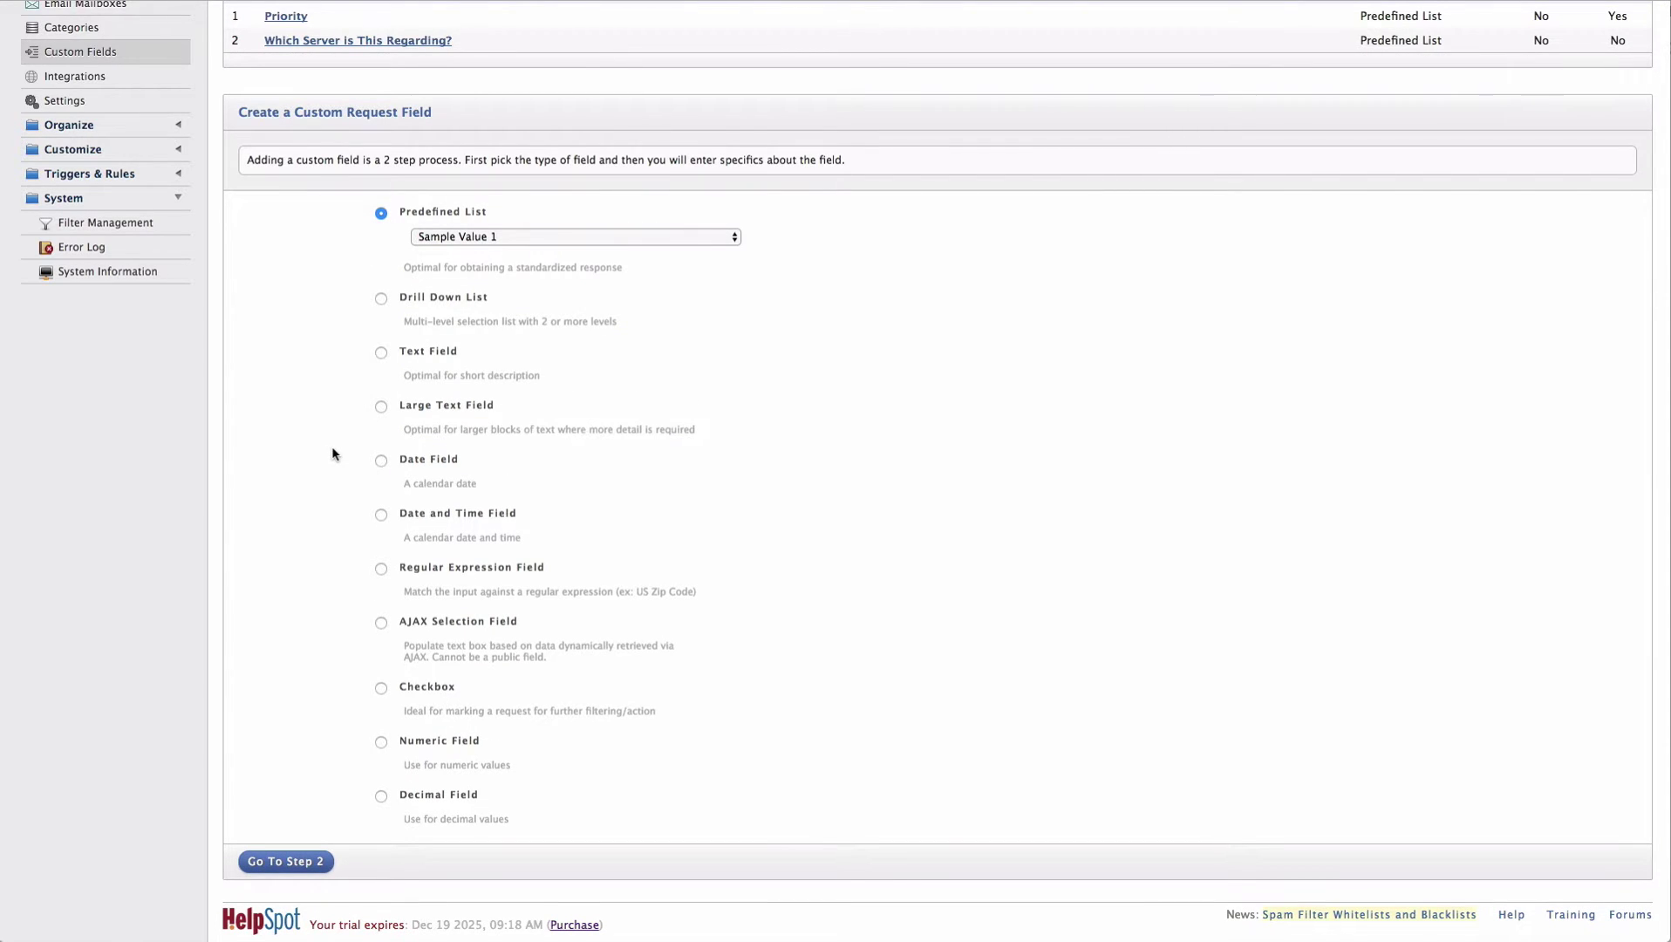
- Go to Step 2 and enter the field name 'Ofiice Location'
left_click(295, 862)
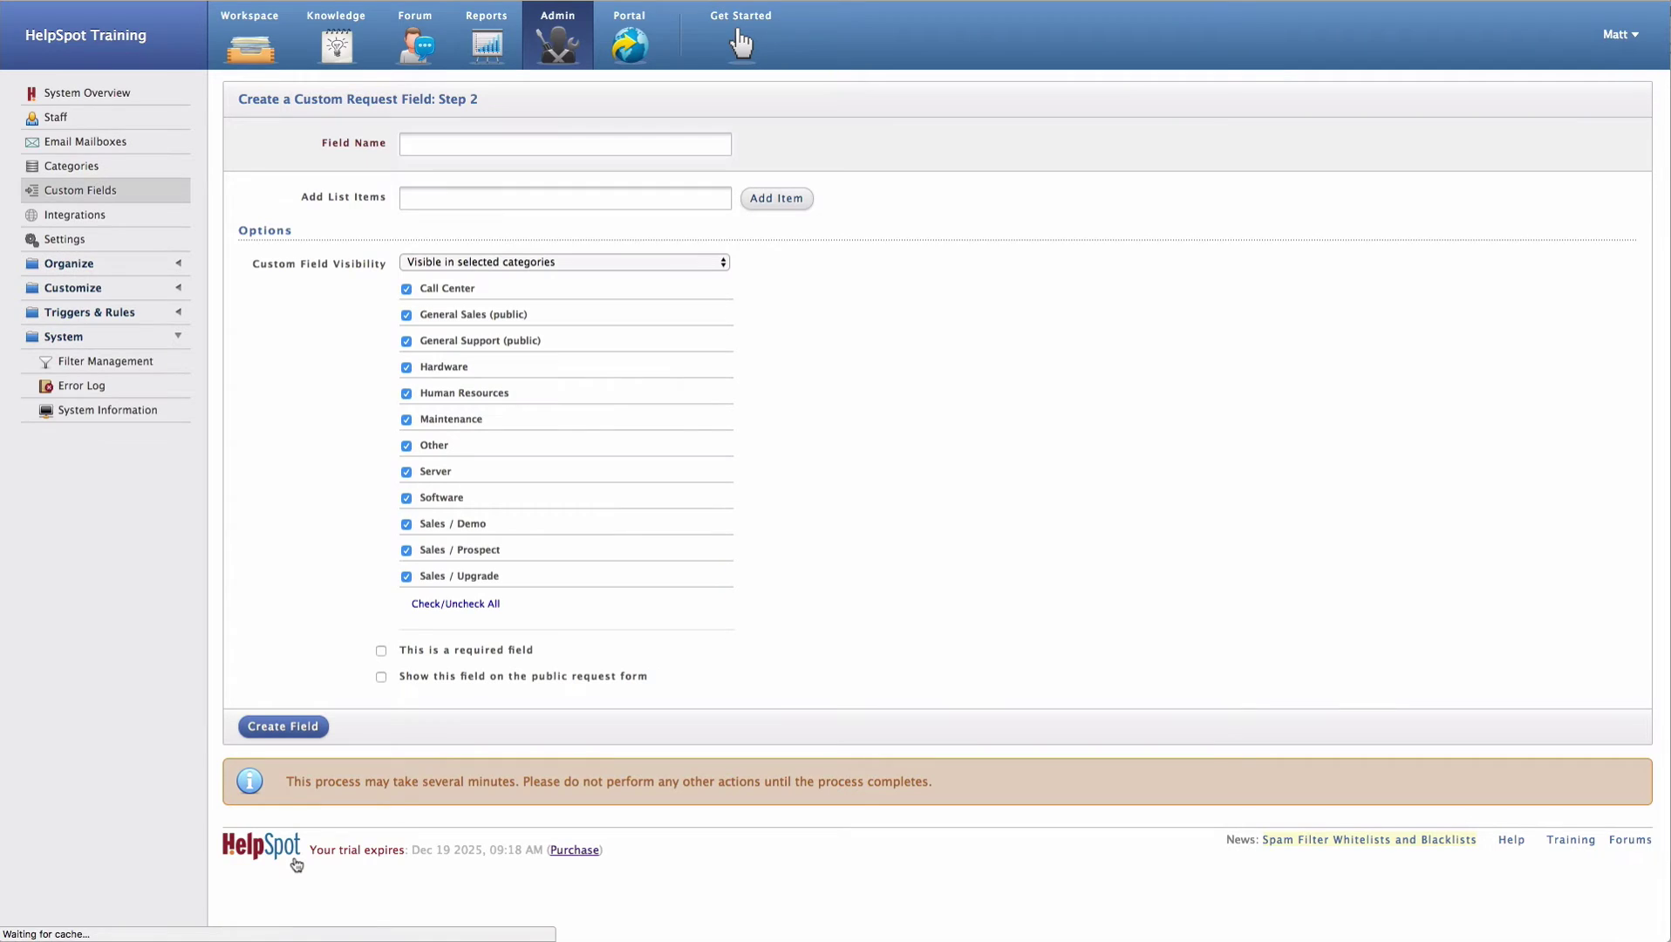
left_click(474, 150)
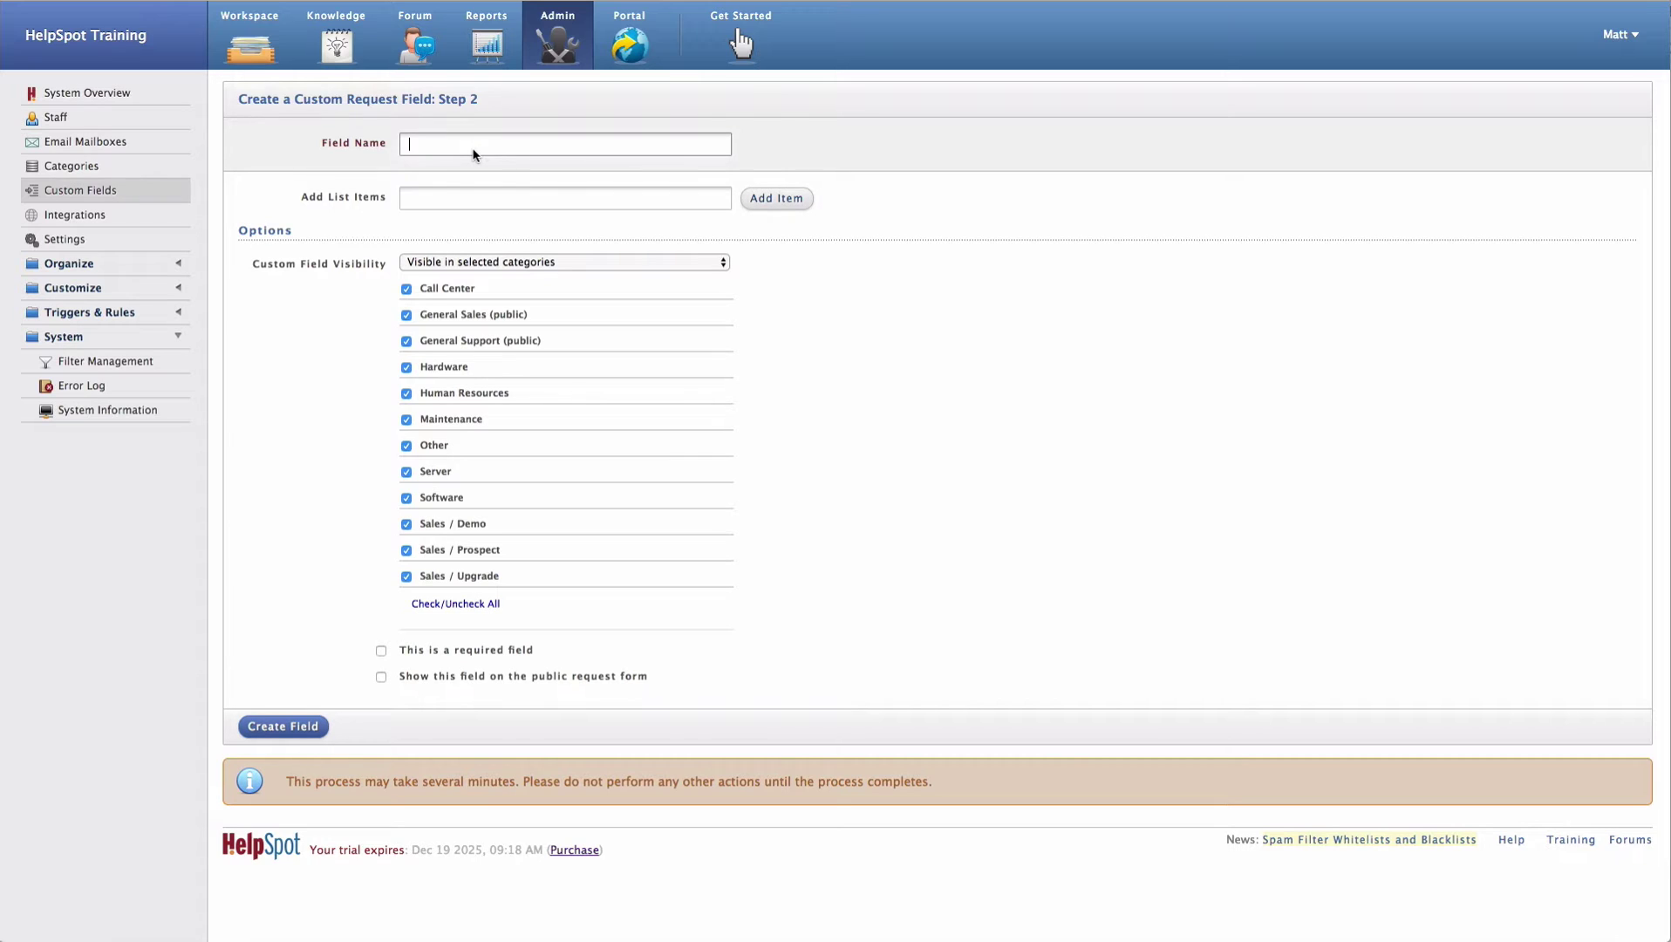
type("Ofi")
type("ice Location")
- Add list items Wisconsin Office, Texas Office and New York Office
left_click(461, 207)
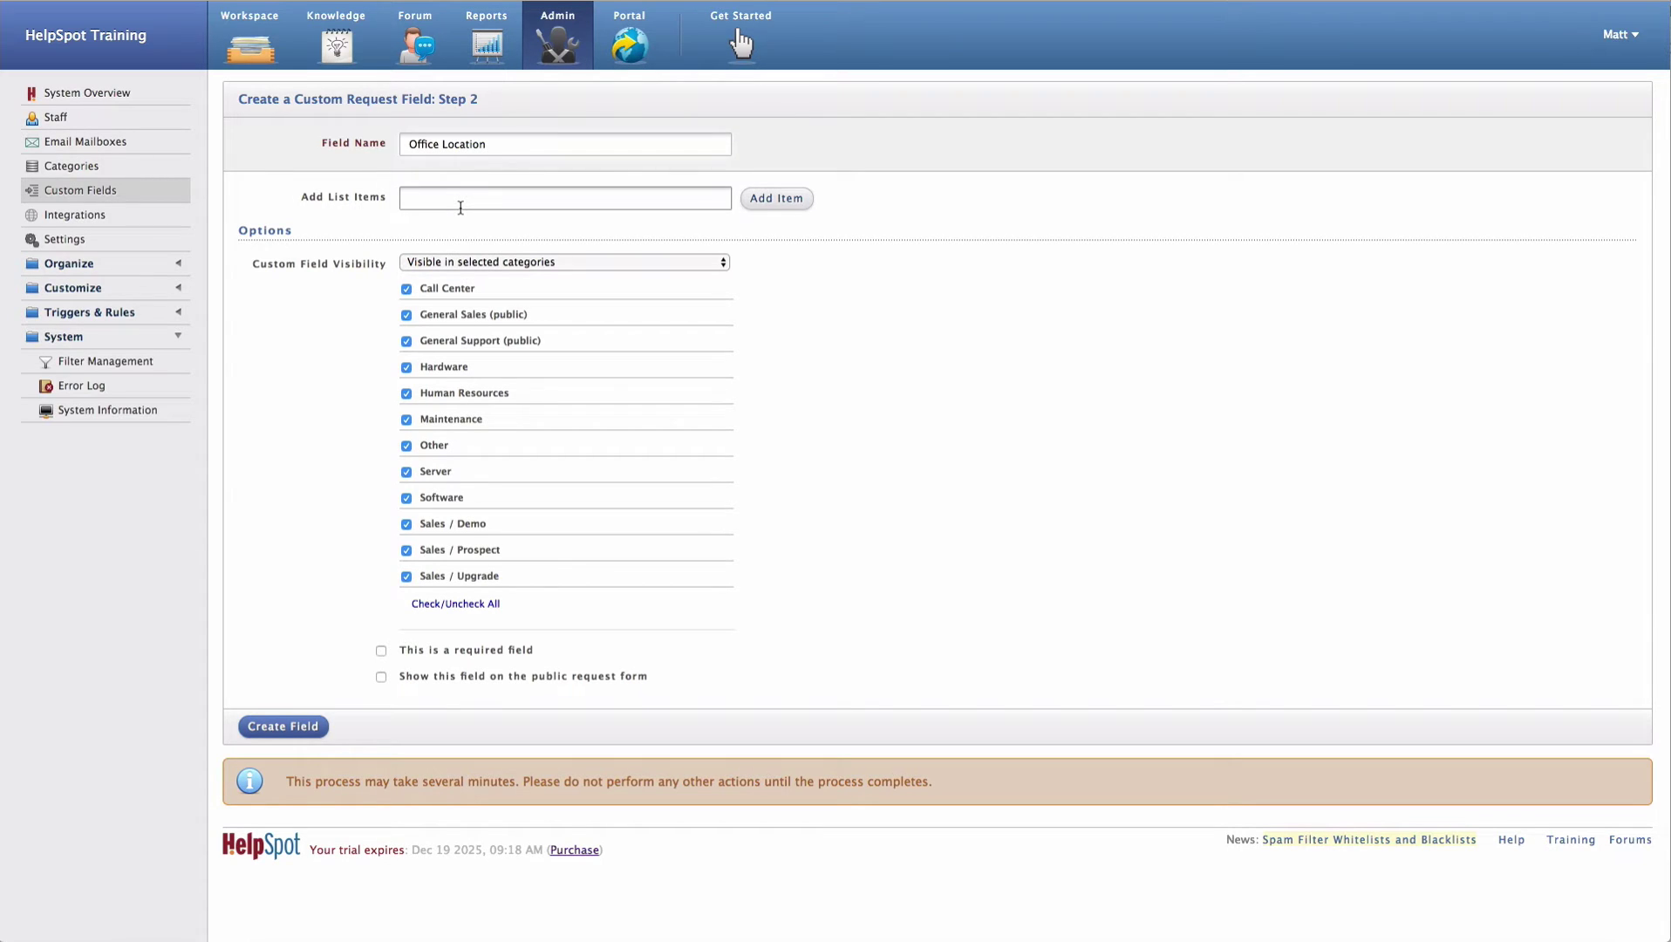
type("Wisconsin Office")
key("Return")
type("Texas Office")
key("Return")
type("New York Office")
left_click(775, 198)
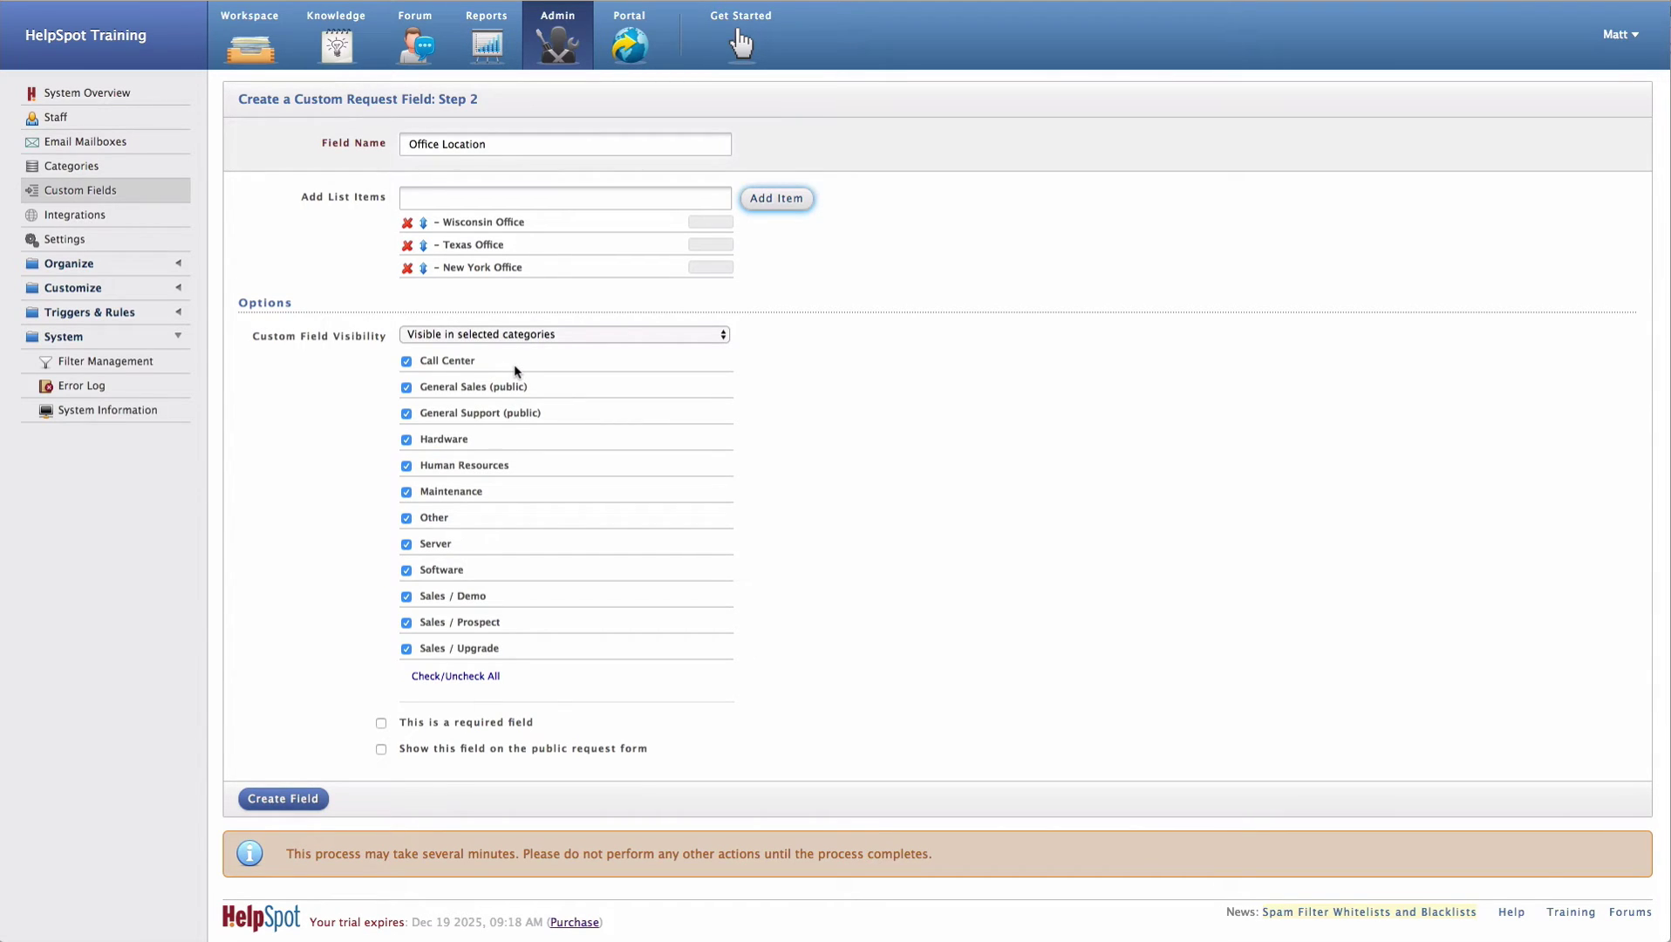
- Set Custom Field Visibility to 'Visible in selected categories'
left_click(524, 336)
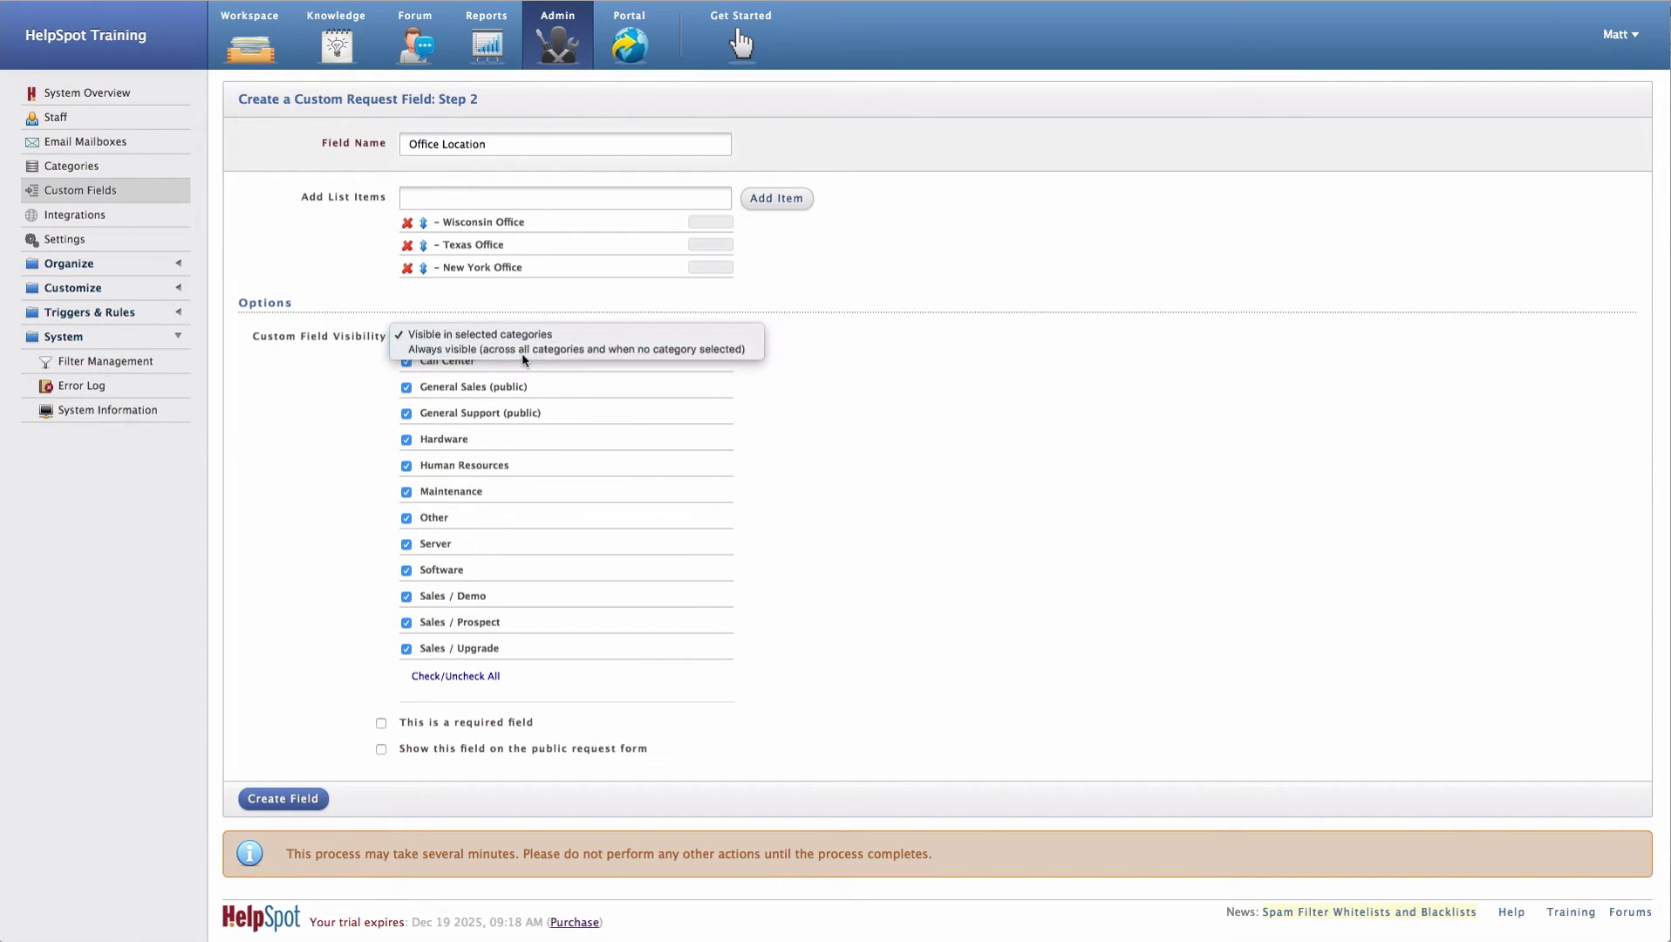
left_click(524, 350)
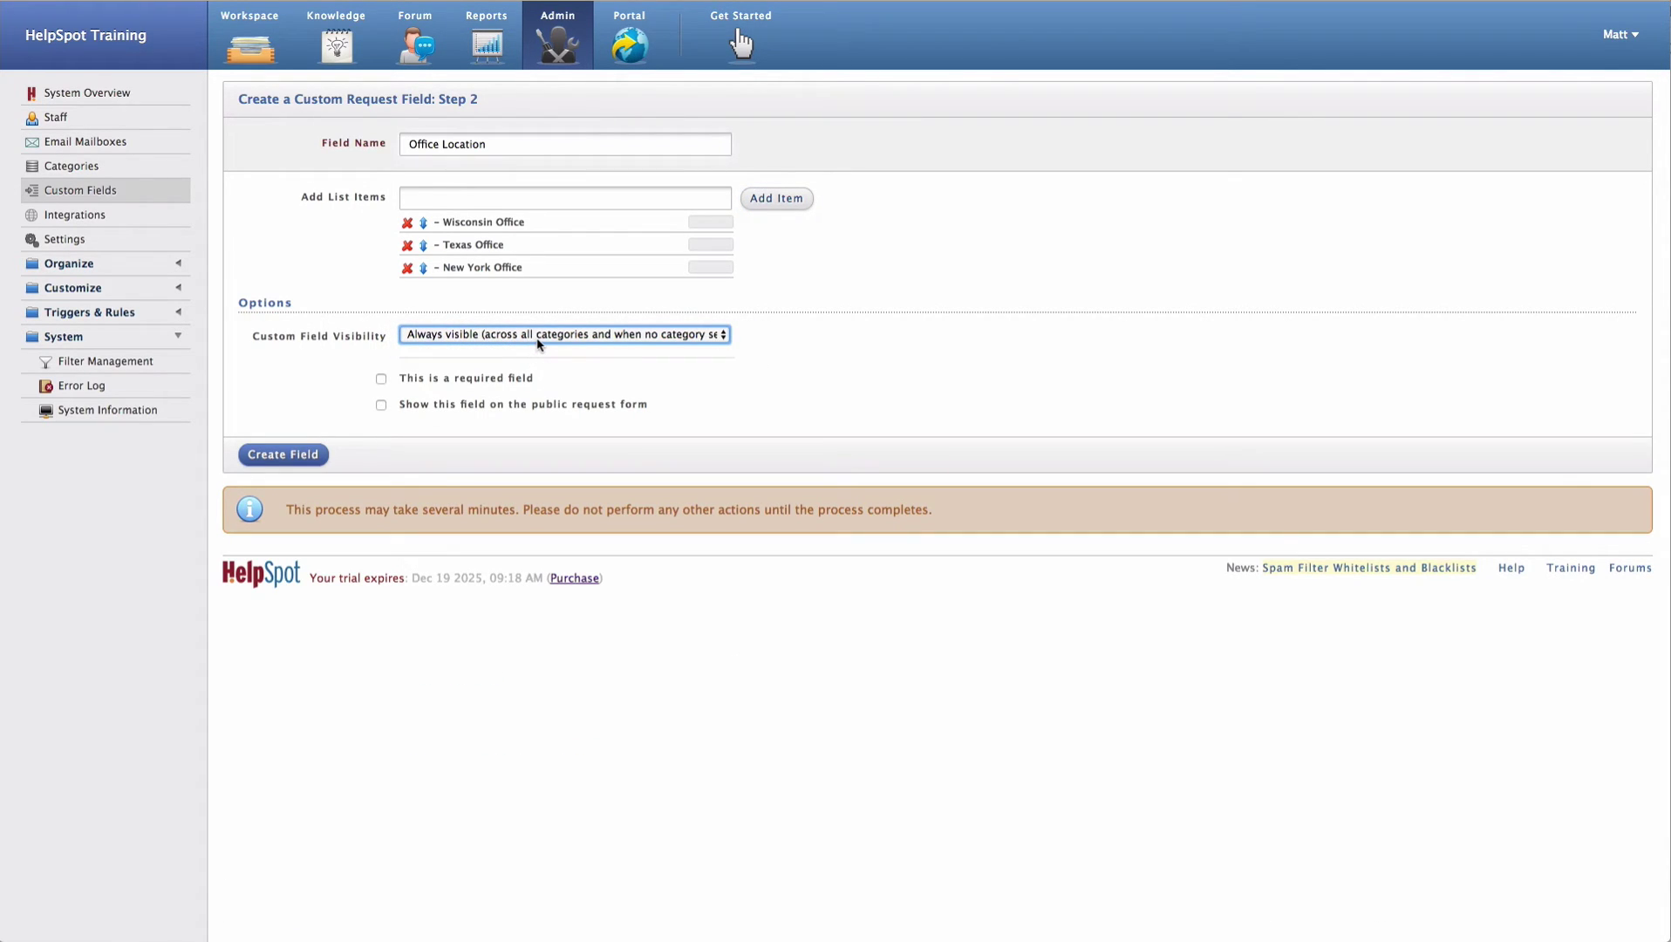
left_click(537, 343)
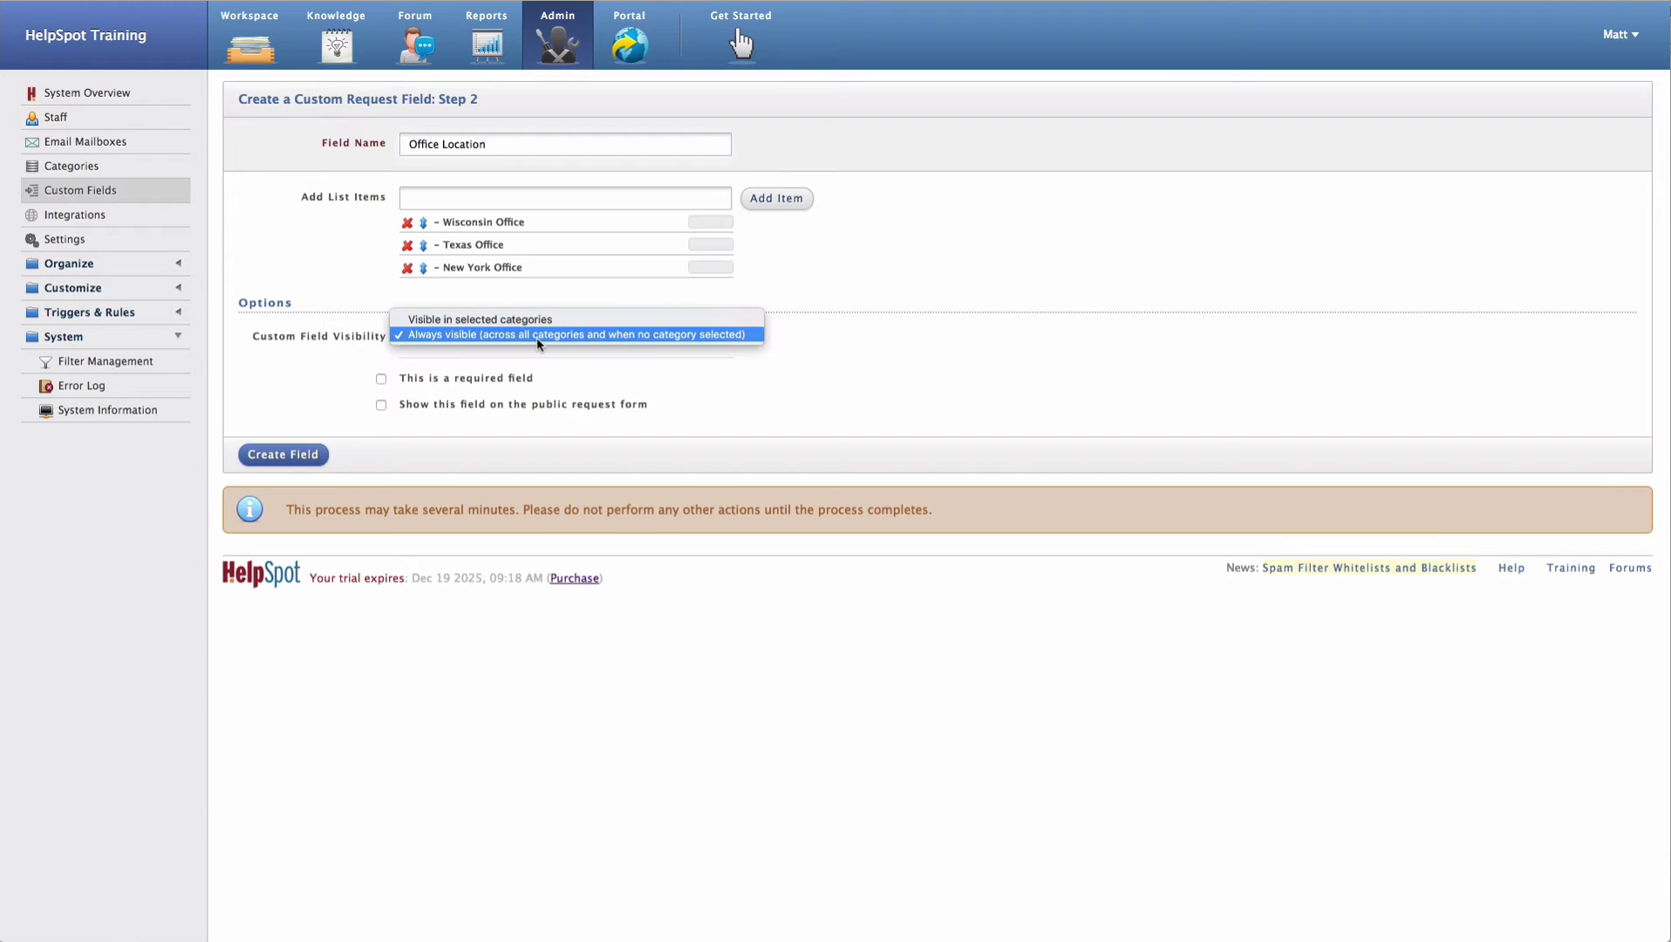
left_click(534, 347)
key("Down")
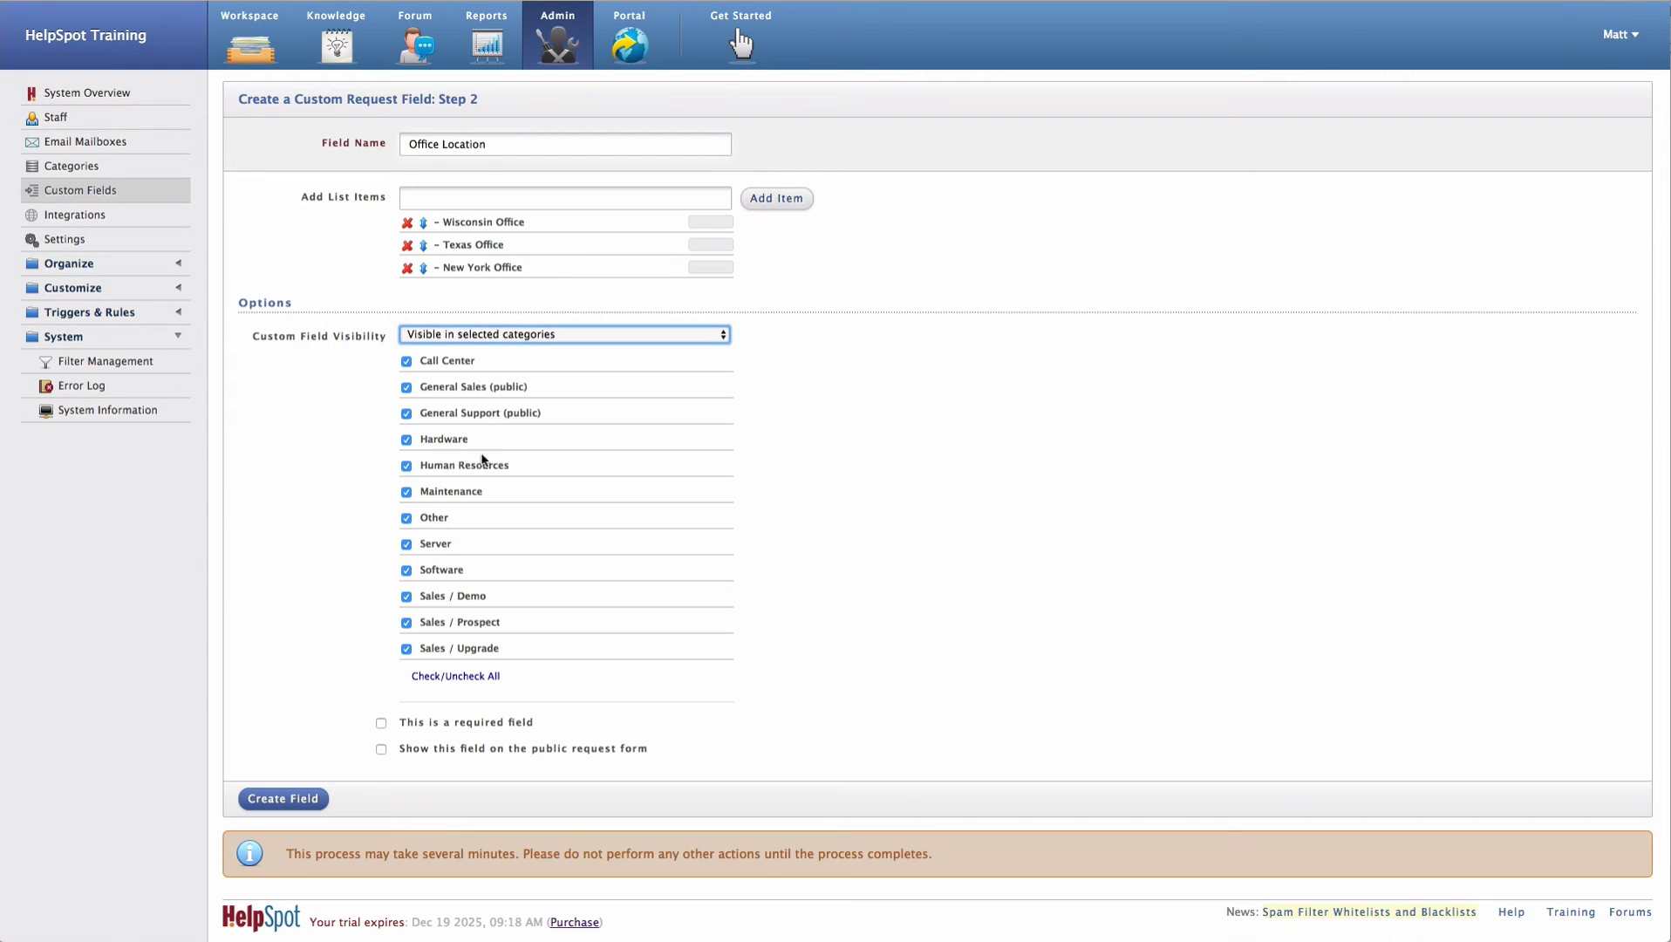
- Uncheck the General Sales (public), Human Resources, Maintenance and Software categories
left_click(406, 387)
left_click(408, 466)
left_click(408, 493)
left_click(406, 569)
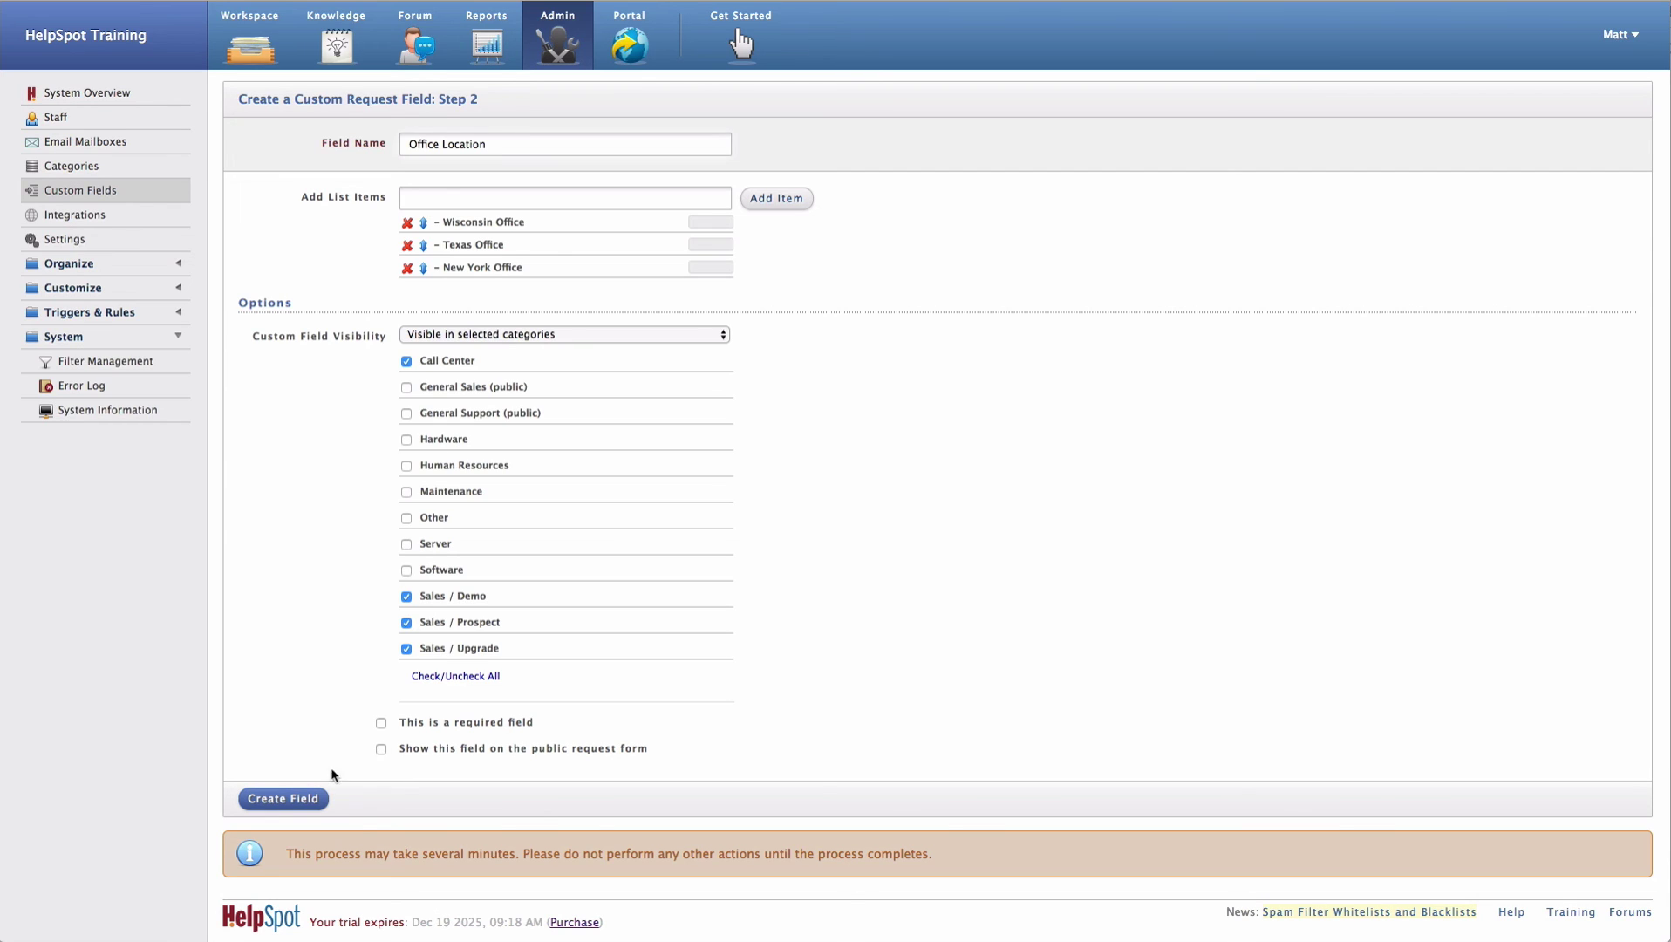
- Create the Office Location field
left_click(281, 801)
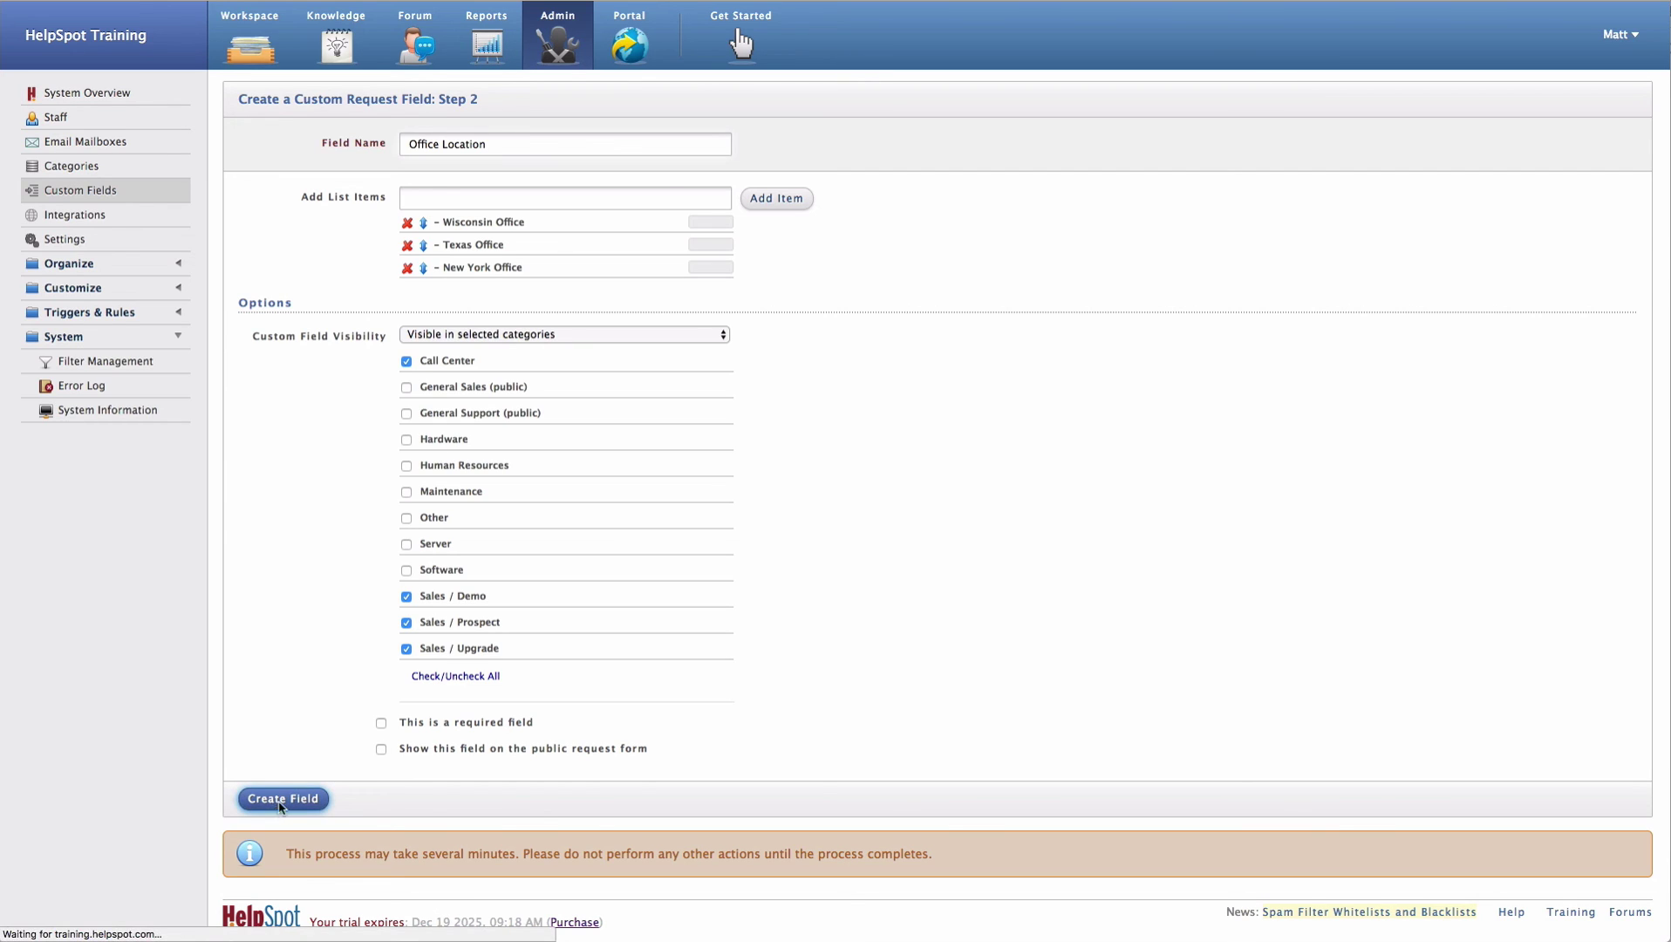